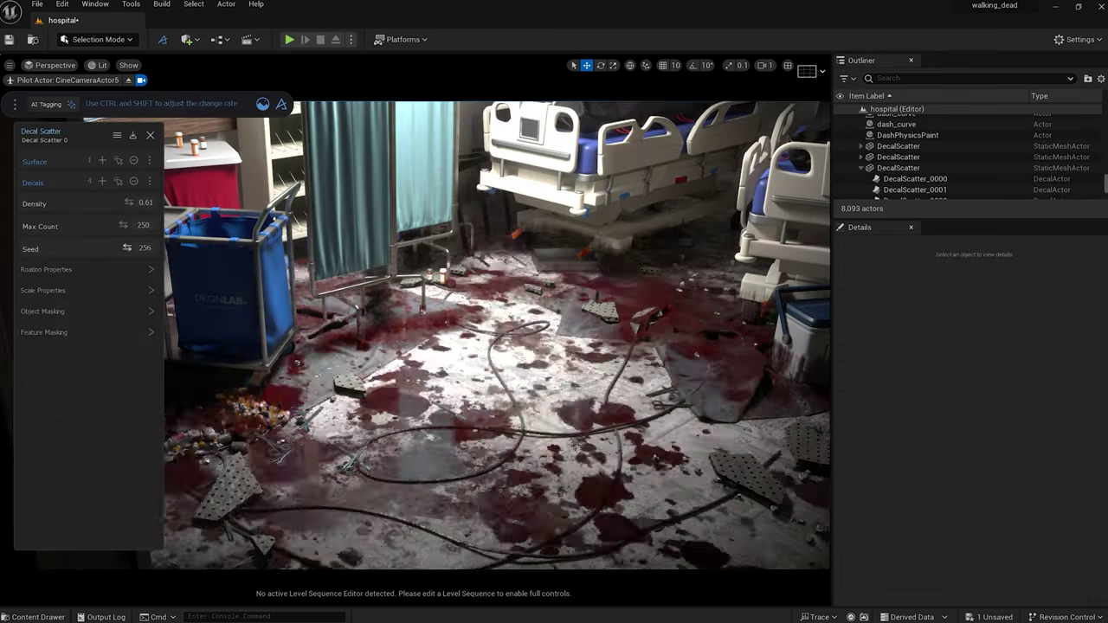
type("50")
key("Return")
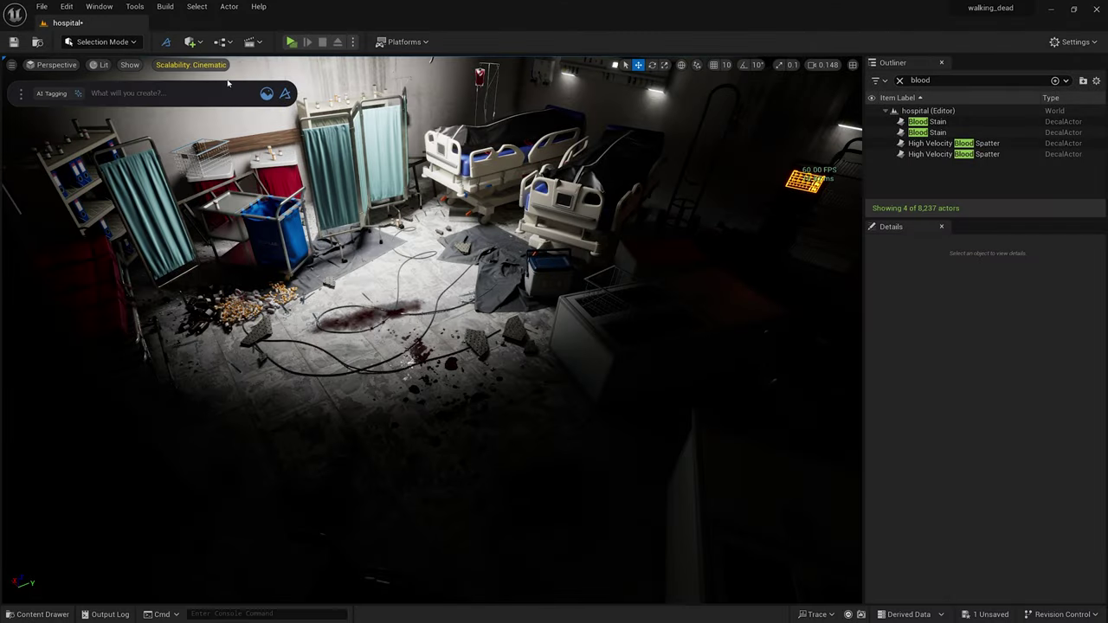
Add a plane shape to the hospital room.
left_click(189, 41)
mouse_move(232, 170)
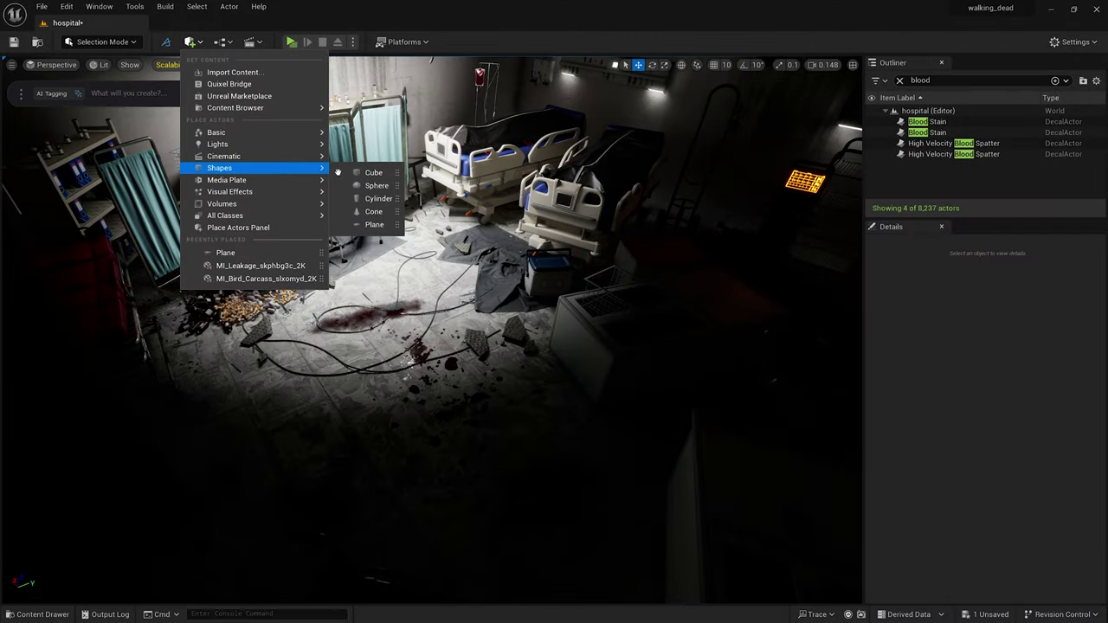
left_click(374, 224)
scroll(433, 329, "up", 2)
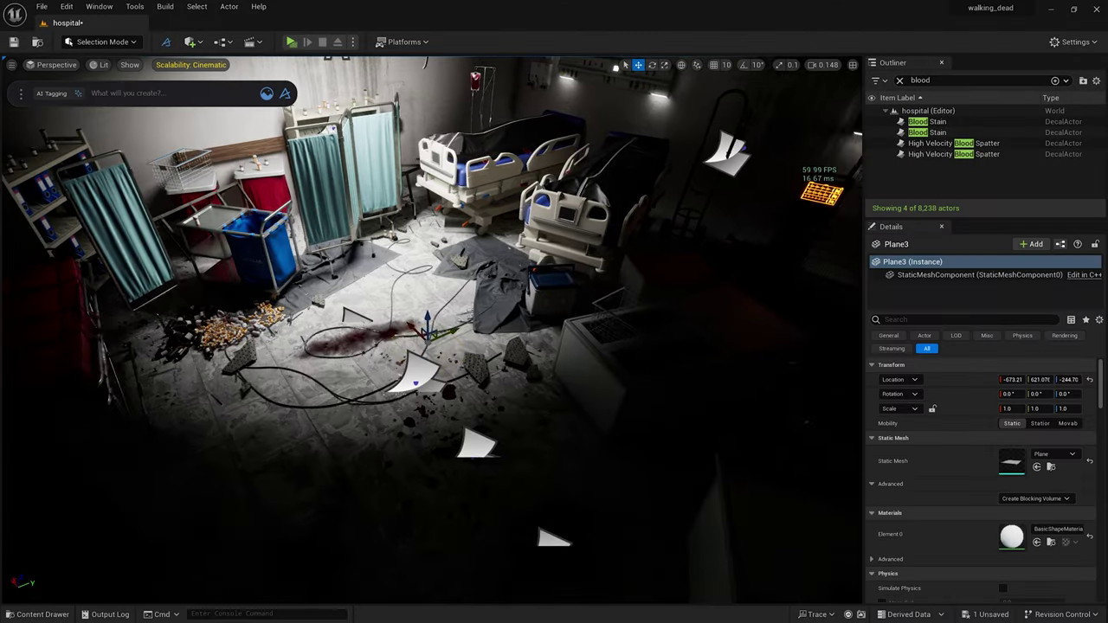
Position the plane just above the hospital room floor and scale it to about 6.77 by 6.21 to cover it.
left_click_drag(427, 285, 518, 329)
key("r")
left_click_drag(435, 336, 394, 347)
key("w")
left_click_drag(474, 343, 488, 337)
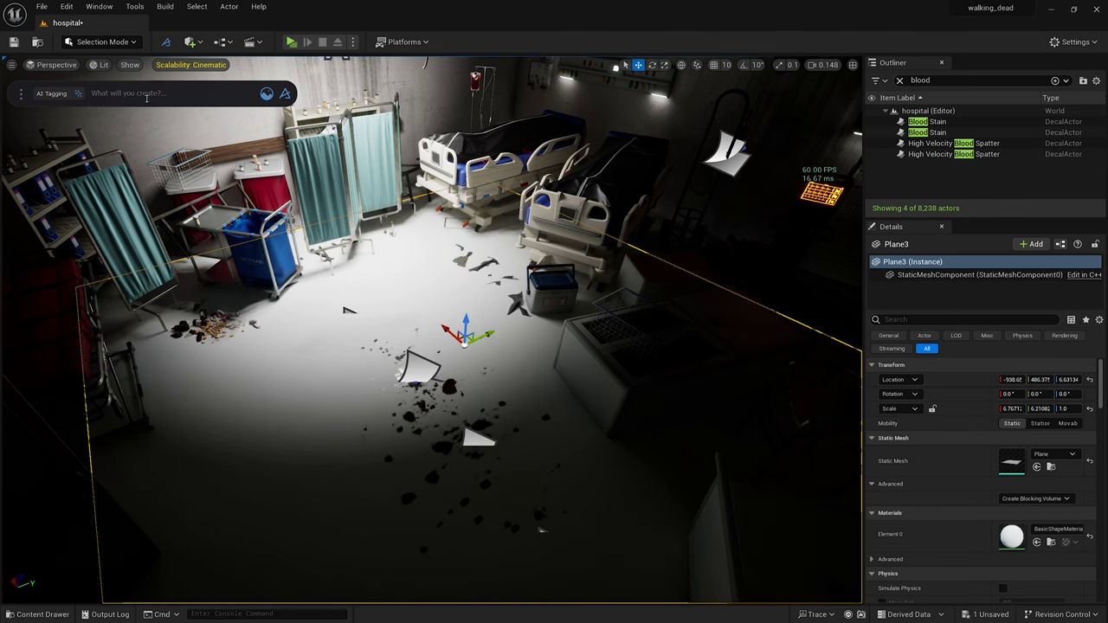
Create a Decal Scatter on the floor plane using the two Blood Stain and two High Velocity Blood Spatter decals.
type("decal")
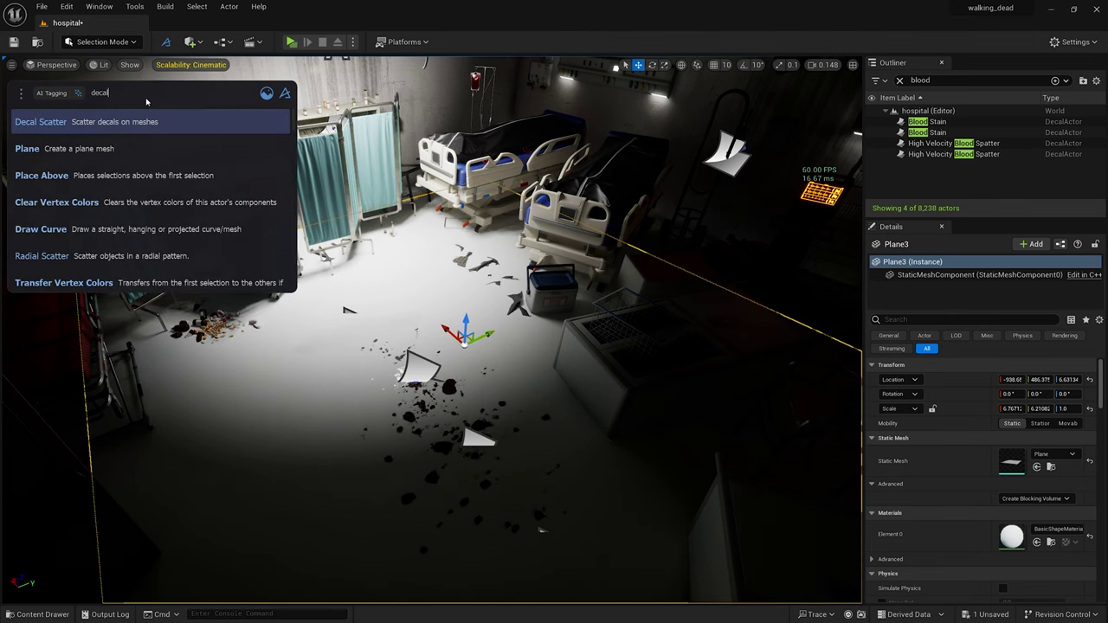
left_click(128, 120)
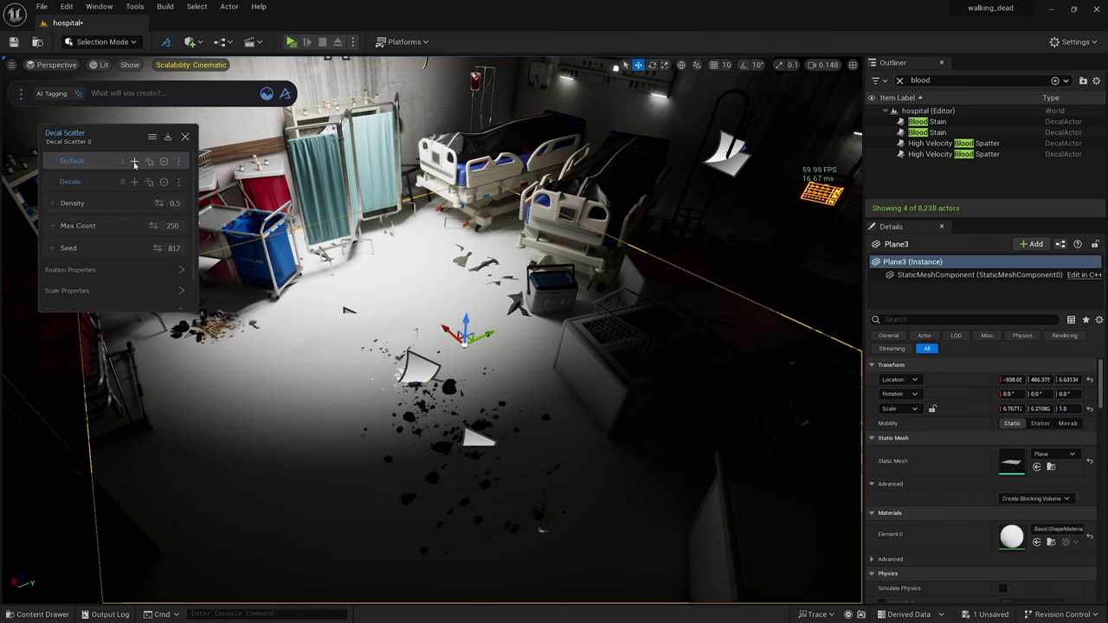
left_click(349, 309)
left_click(421, 370, "ctrl")
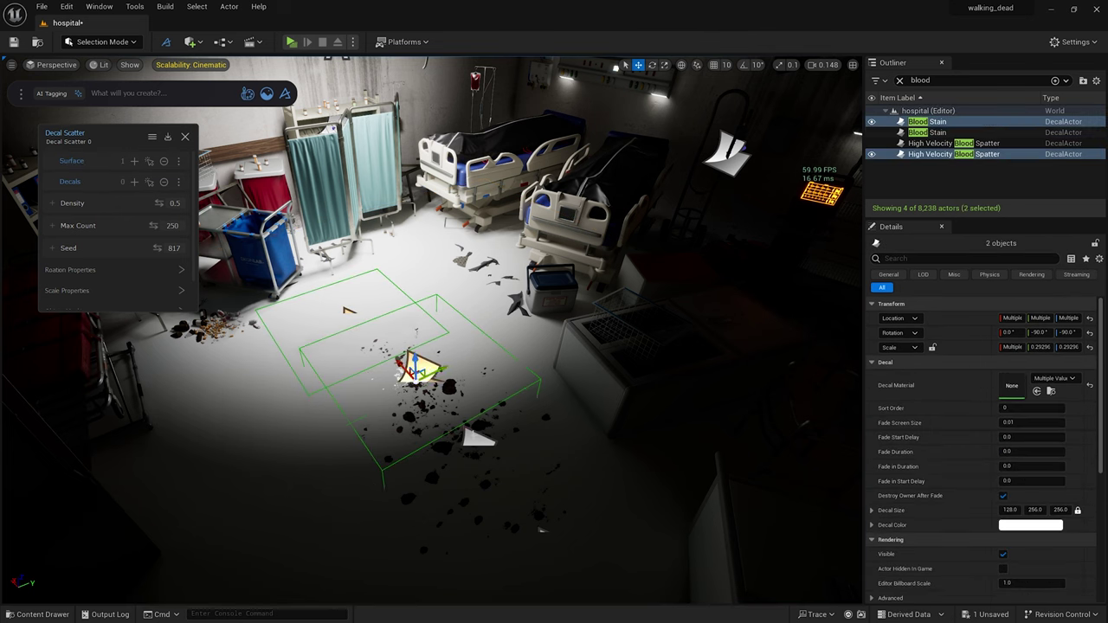
left_click(477, 439, "ctrl")
left_click(542, 530, "ctrl")
left_click(135, 182)
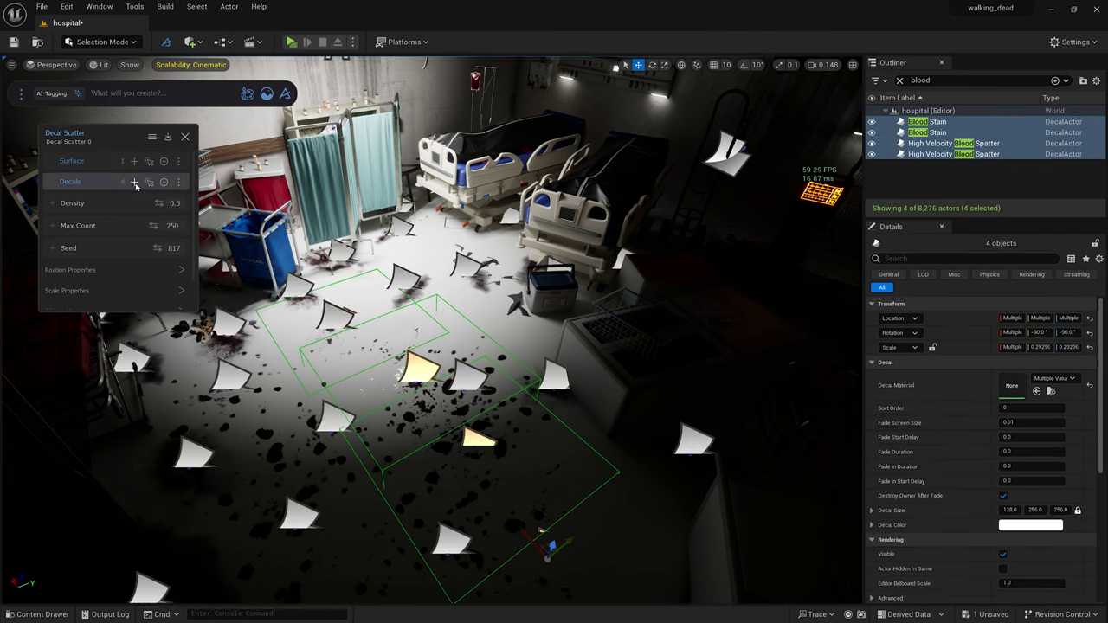
Hide the editor icons in the viewport and set the Decal Scatter density to 0.8.
left_click(216, 315)
key("g")
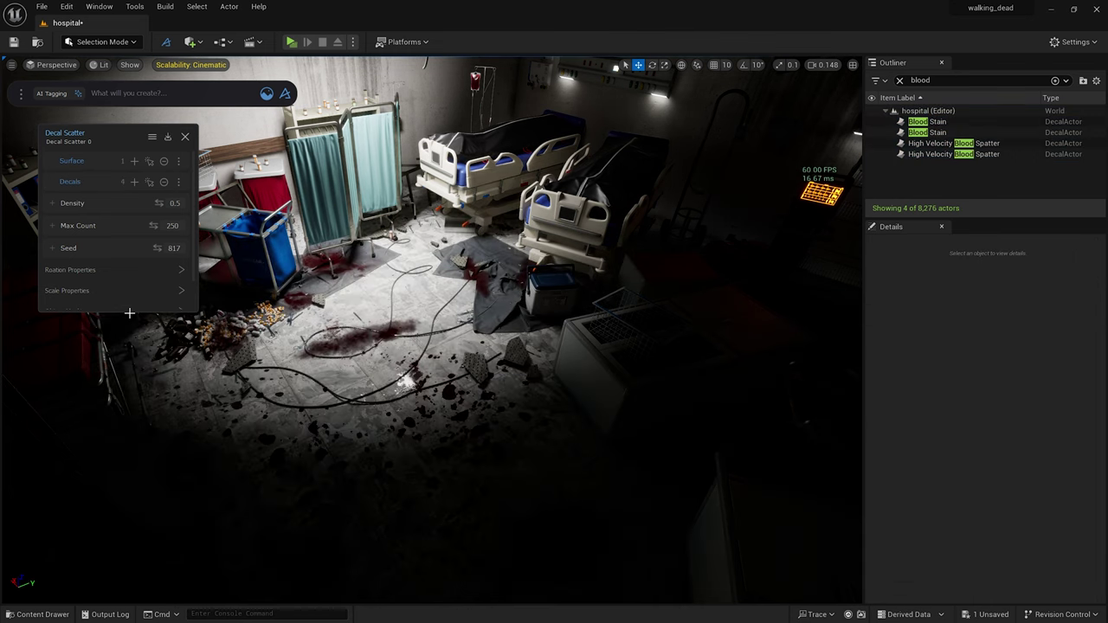
left_click_drag(161, 203, 180, 203)
left_click(180, 203)
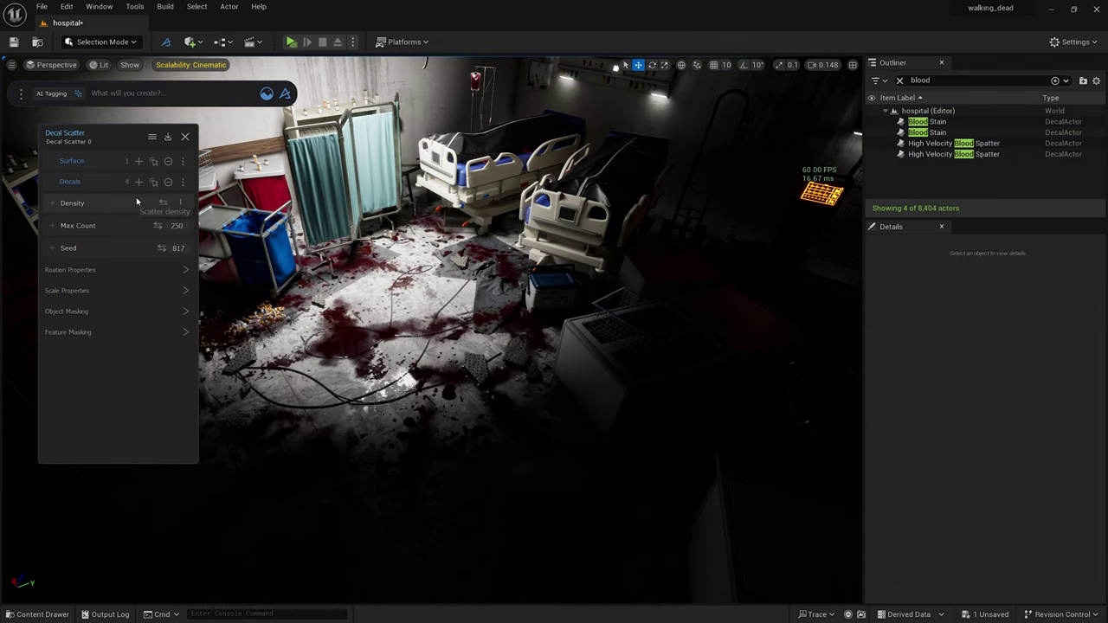
type("0.8")
key("Return")
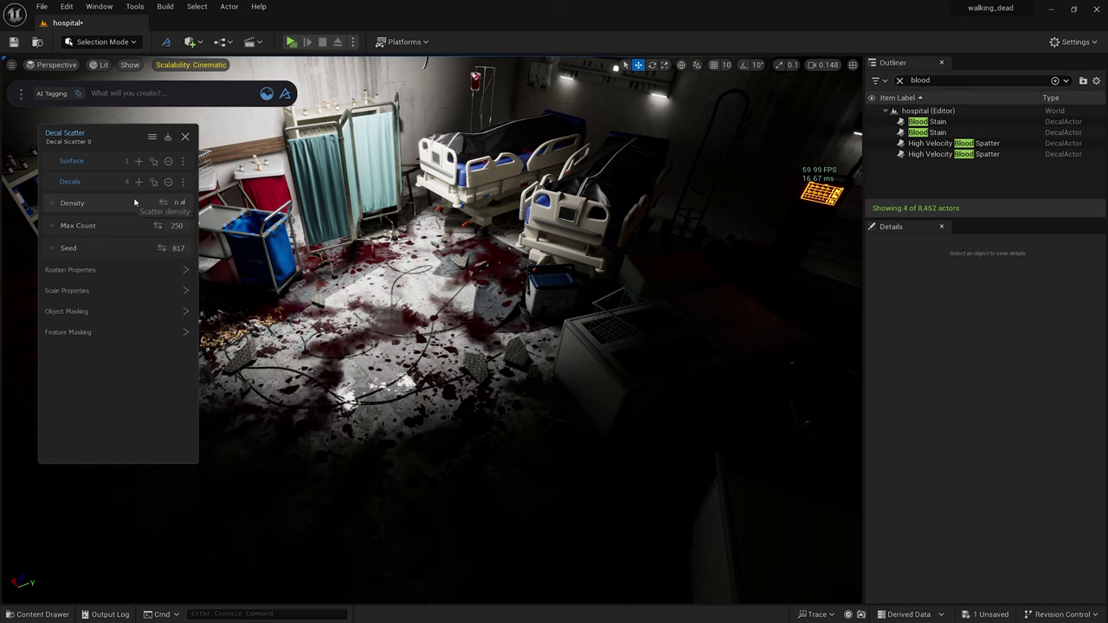
Try random decal scale ranges of 0.2 to 1.5 and 0.6 to 1.0 for the Decal Scatter.
left_click(185, 269)
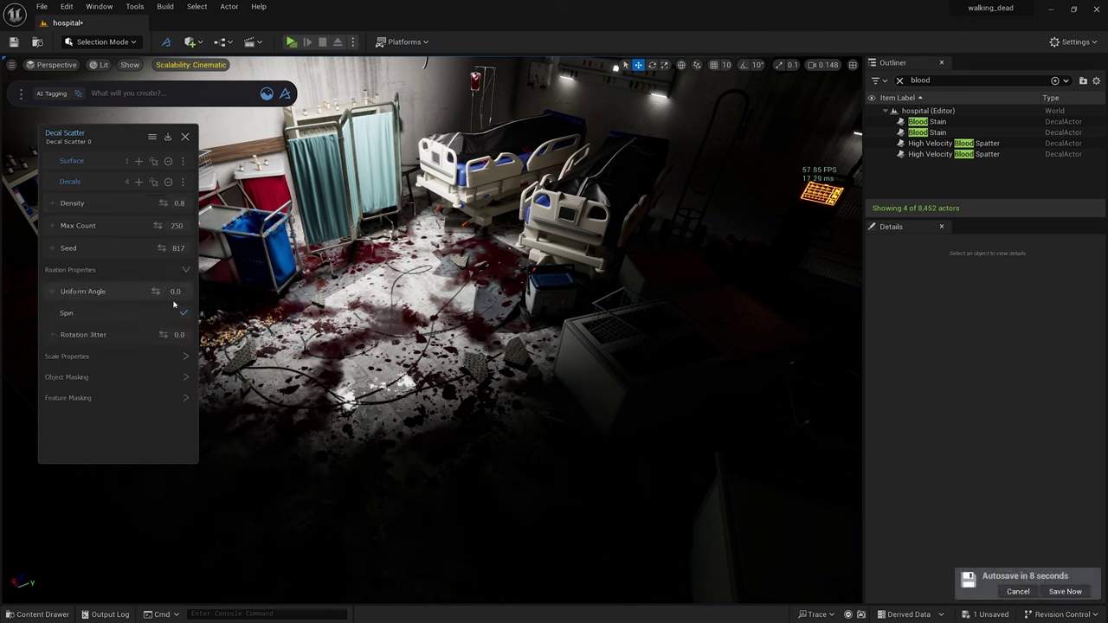
left_click(186, 356)
scroll(183, 397, "down", 1)
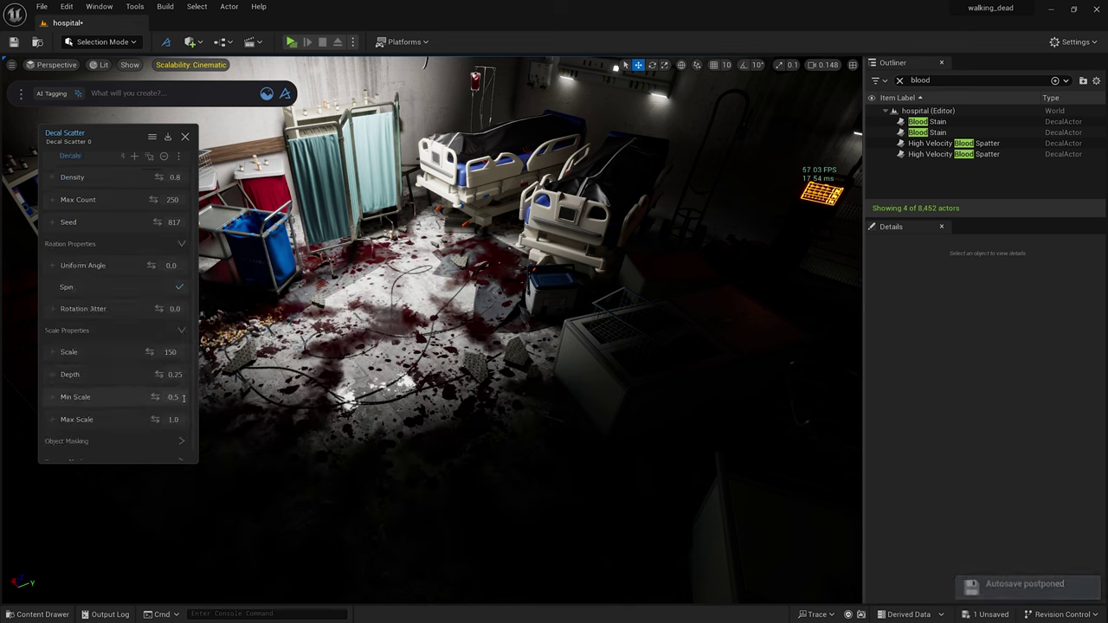
left_click(173, 397)
type("0.2")
key("Tab")
type("1.5")
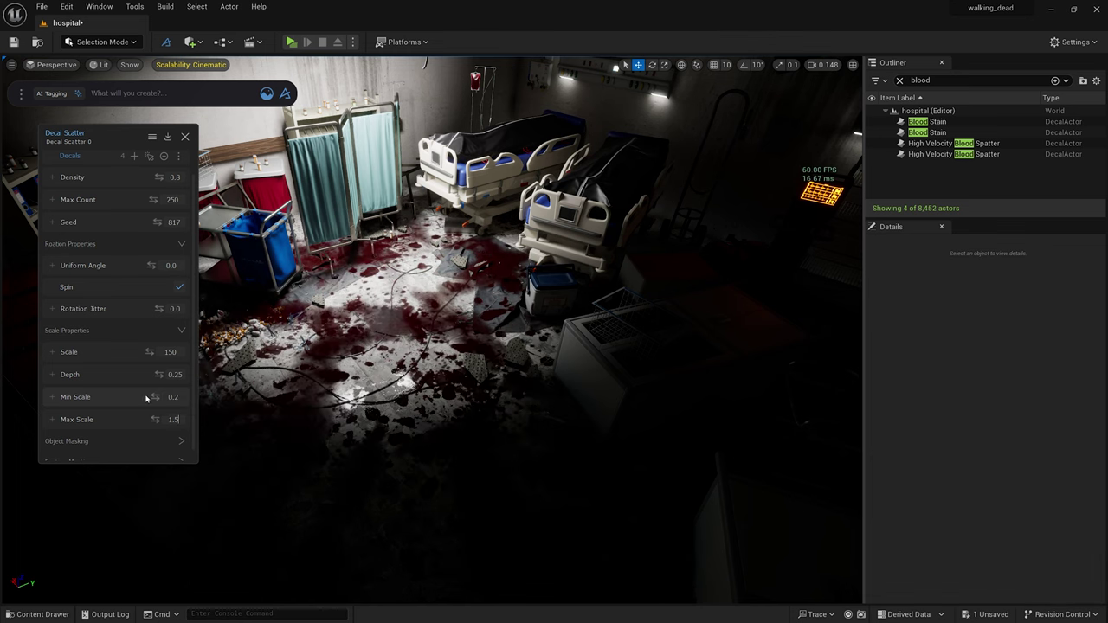
key("BackSpace")
type("0")
type("0.6")
key("Return")
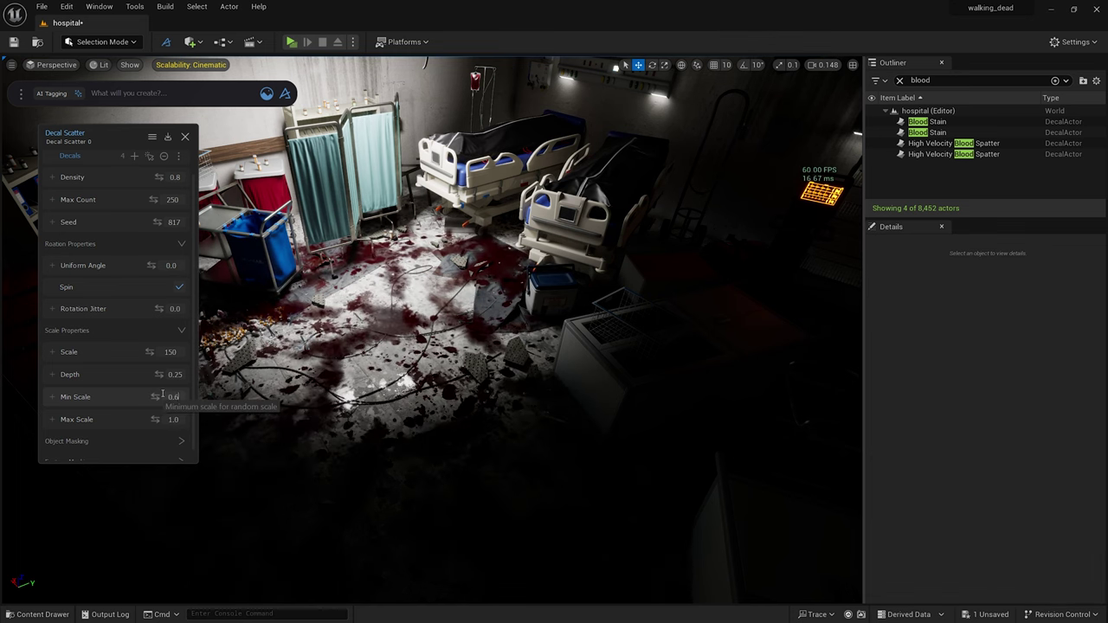
Set the Decal Scatter's rotation jitter to 0.66, minimum scale to 0.5 and seed to 492.
left_click_drag(158, 308, 199, 308)
left_click(192, 396)
type("0.5")
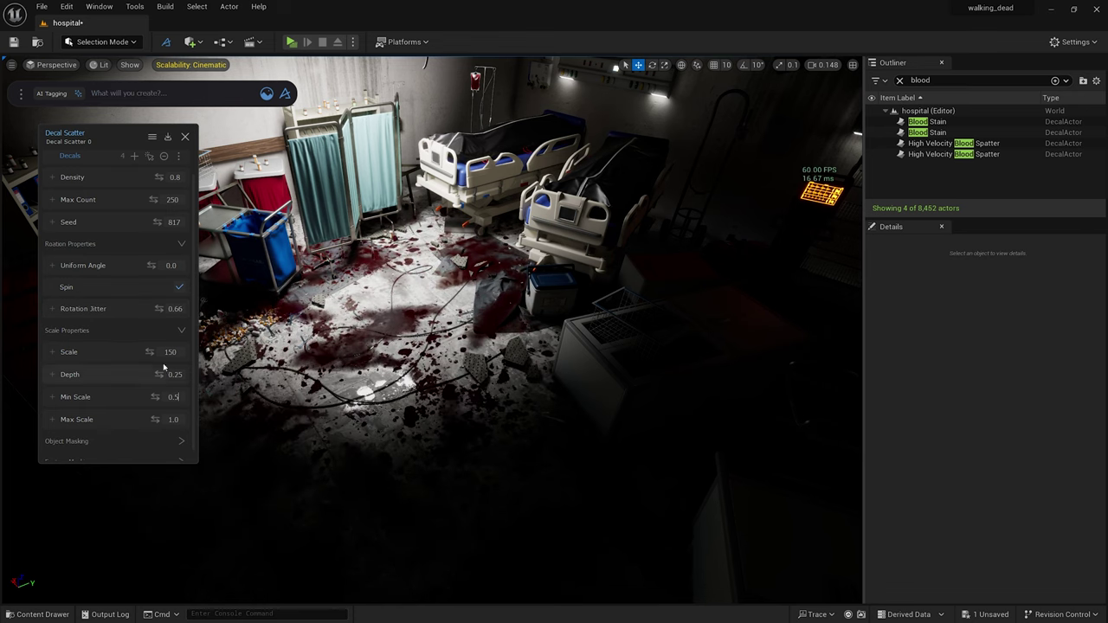
left_click_drag(157, 221, 114, 221)
Slightly shift one scattered decal on the debris-covered corridor floor in front of the chained door.
right_click(409, 392)
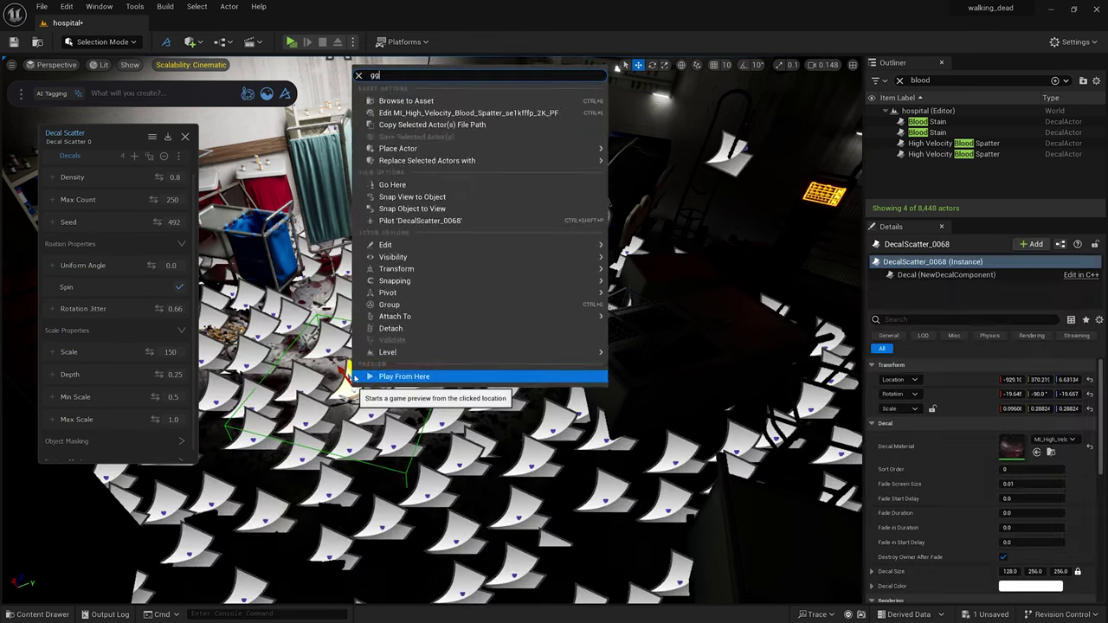
right_click_drag(450, 416, 459, 407)
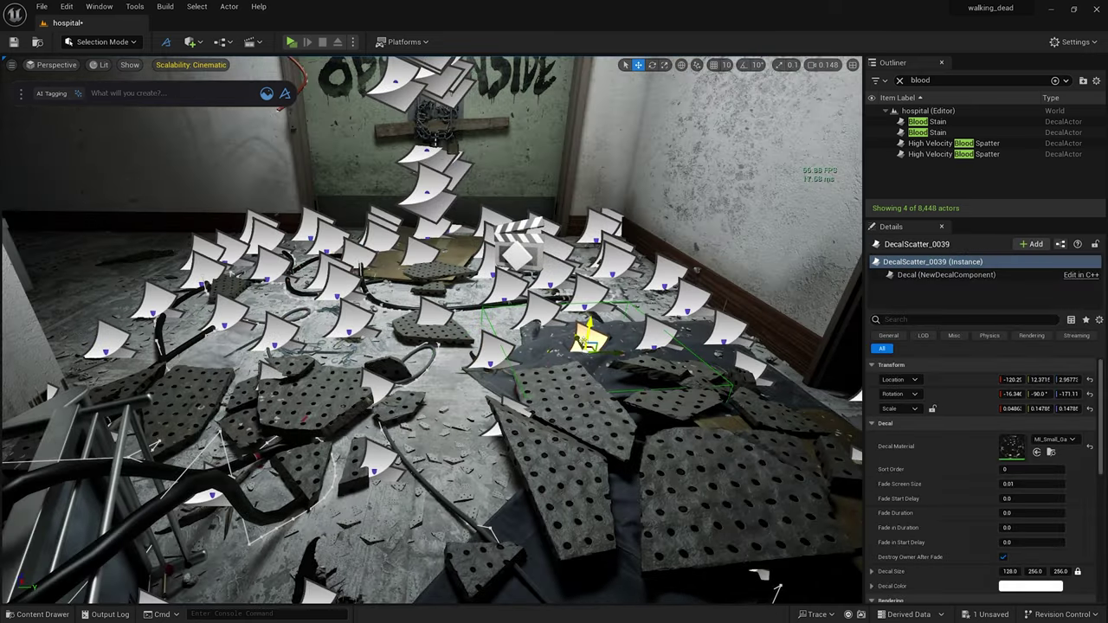
left_click_drag(579, 342, 566, 342)
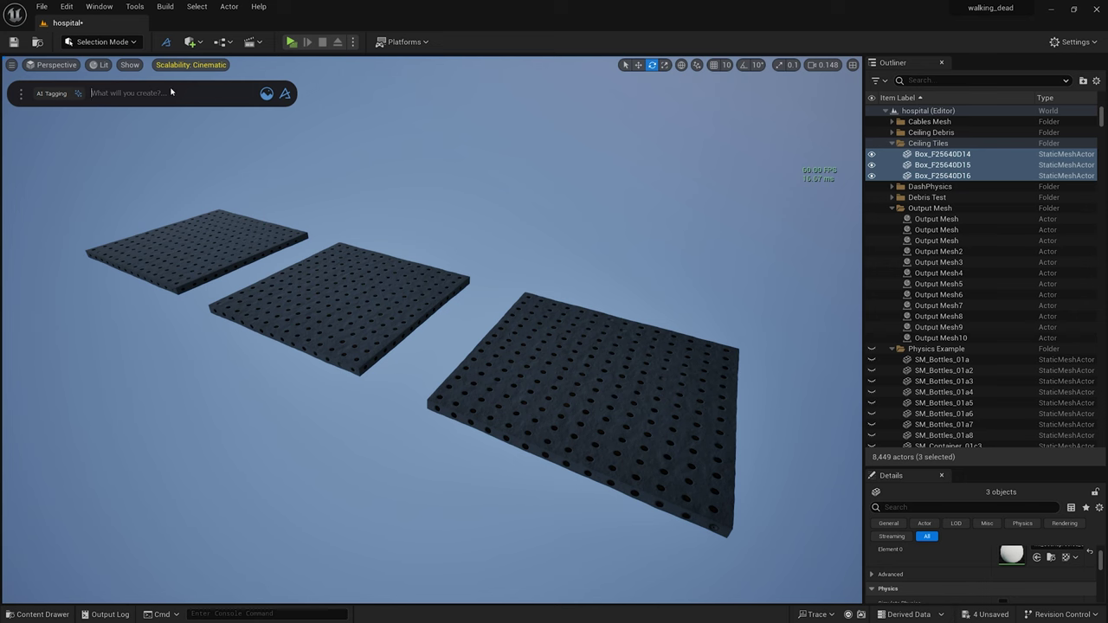
Create a Grid Scatter of the three ceiling tile boxes along the ceiling of the corridor leading to the cafeteria.
type("grid")
key("Return")
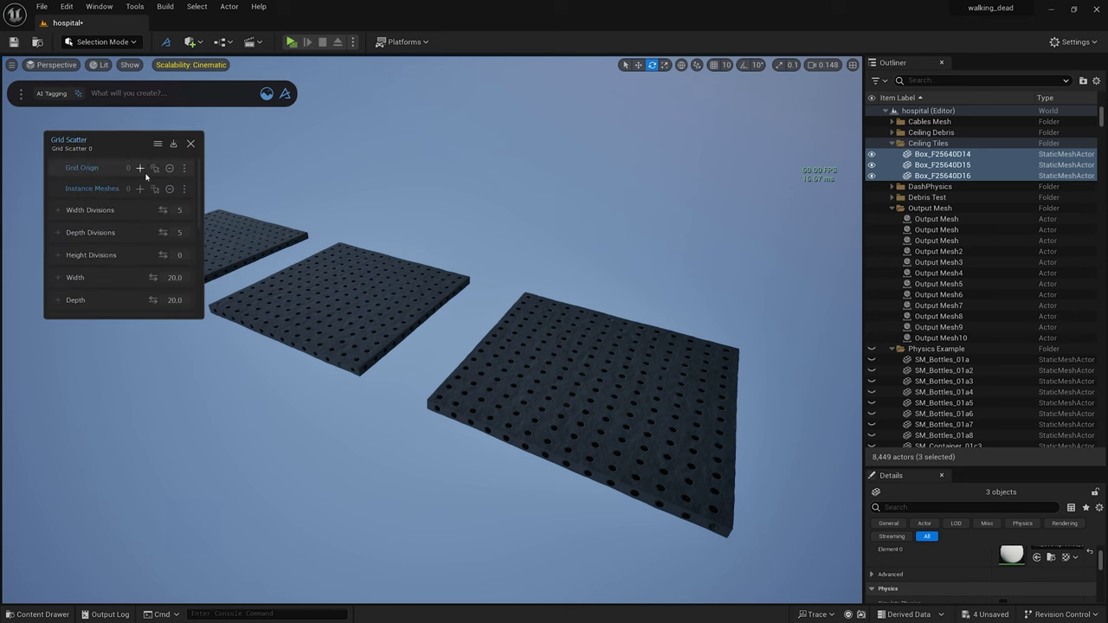
left_click(140, 189)
right_click_drag(395, 226, 396, 226)
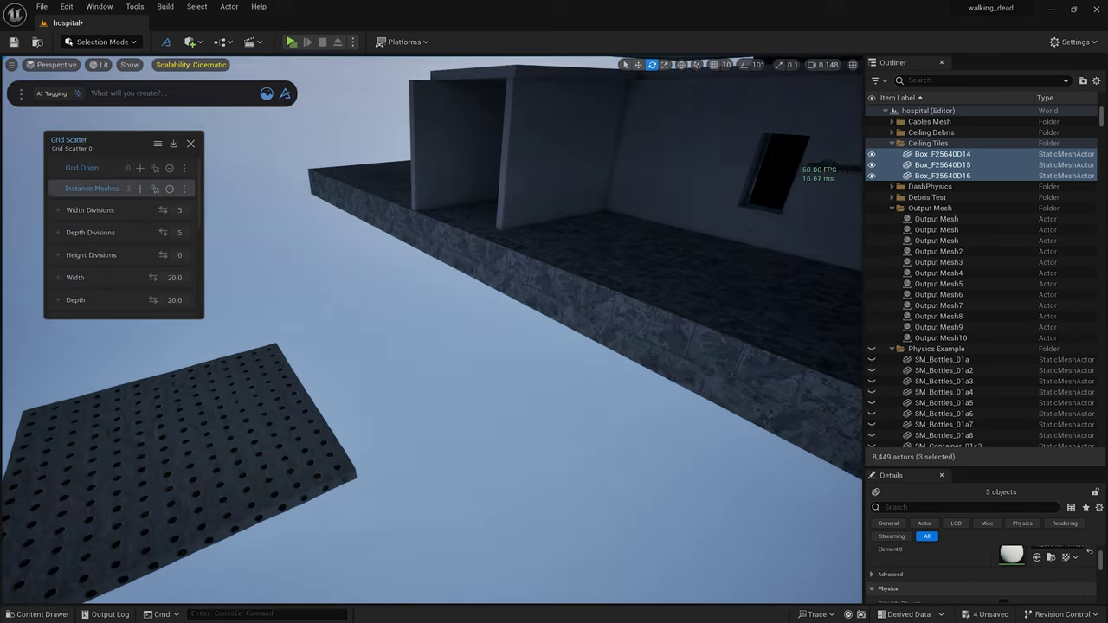
left_click(395, 226)
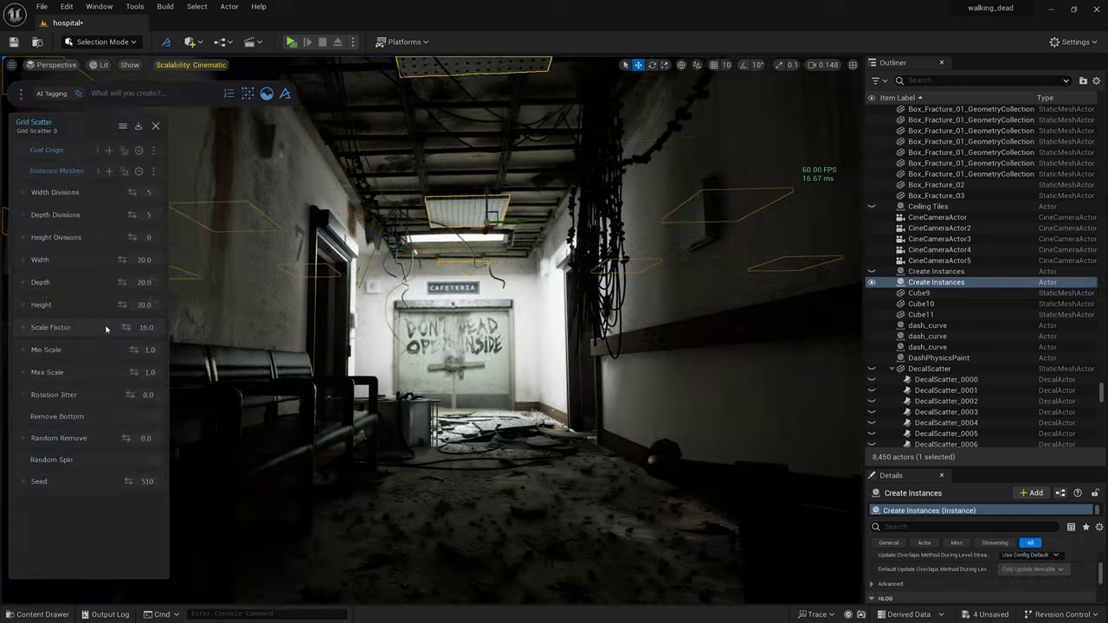
Set the ceiling tile grid's depth and height to 6.5.
left_click_drag(144, 283, 123, 276)
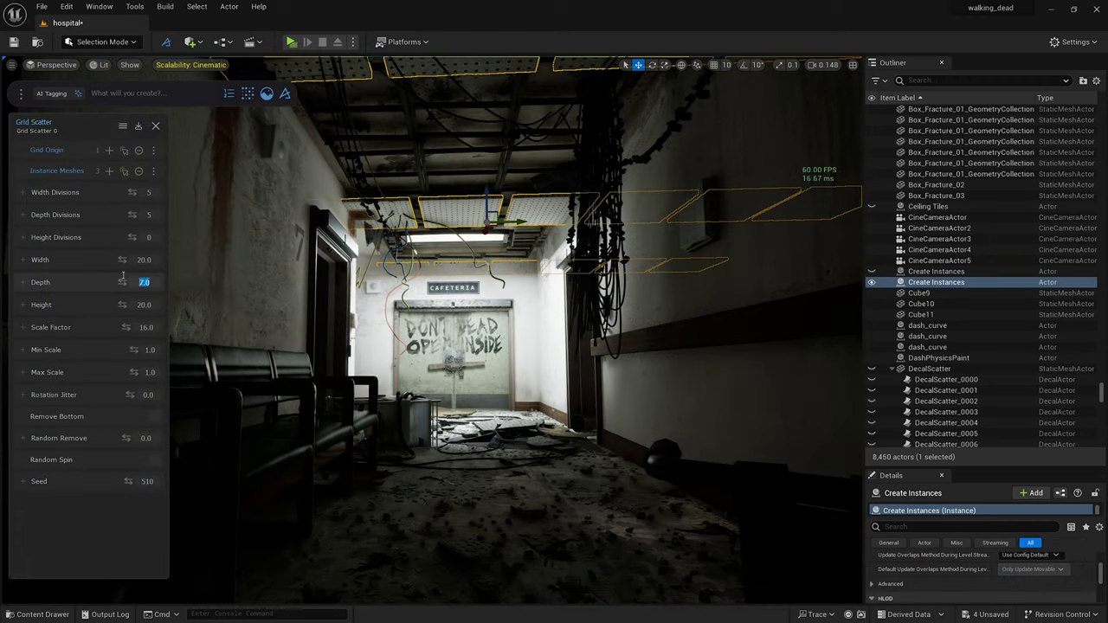
type("6.5")
key("Return")
left_click(144, 304)
type("6.5")
key("Return")
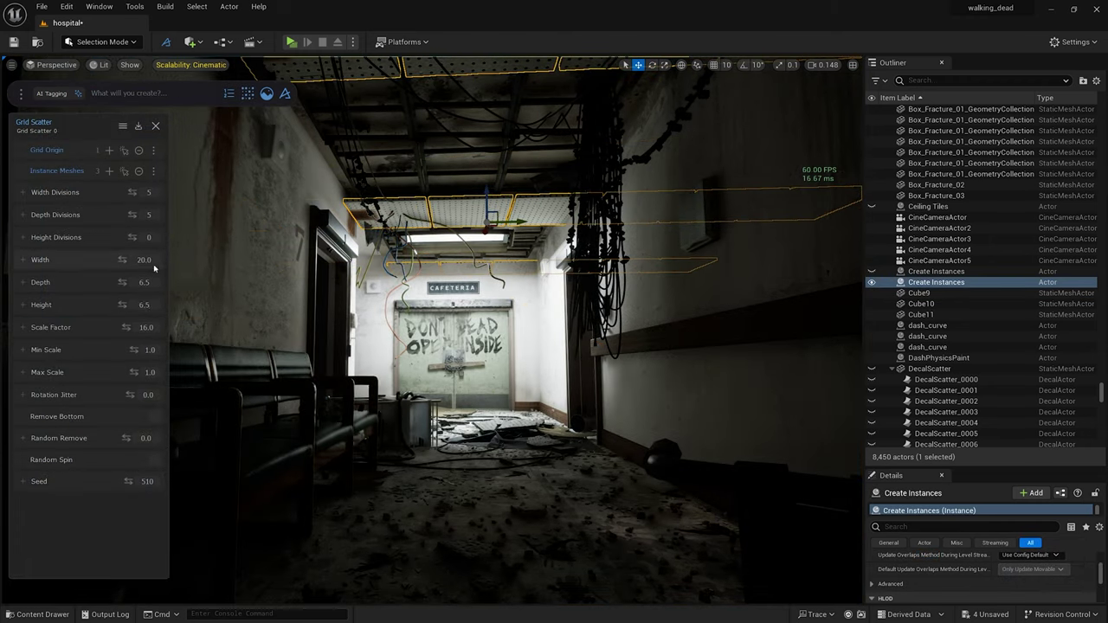
Set the tile grid's width to 6.5 and width divisions to 17, with the selection outlines hidden.
left_click(144, 260)
type("6.5")
key("Return")
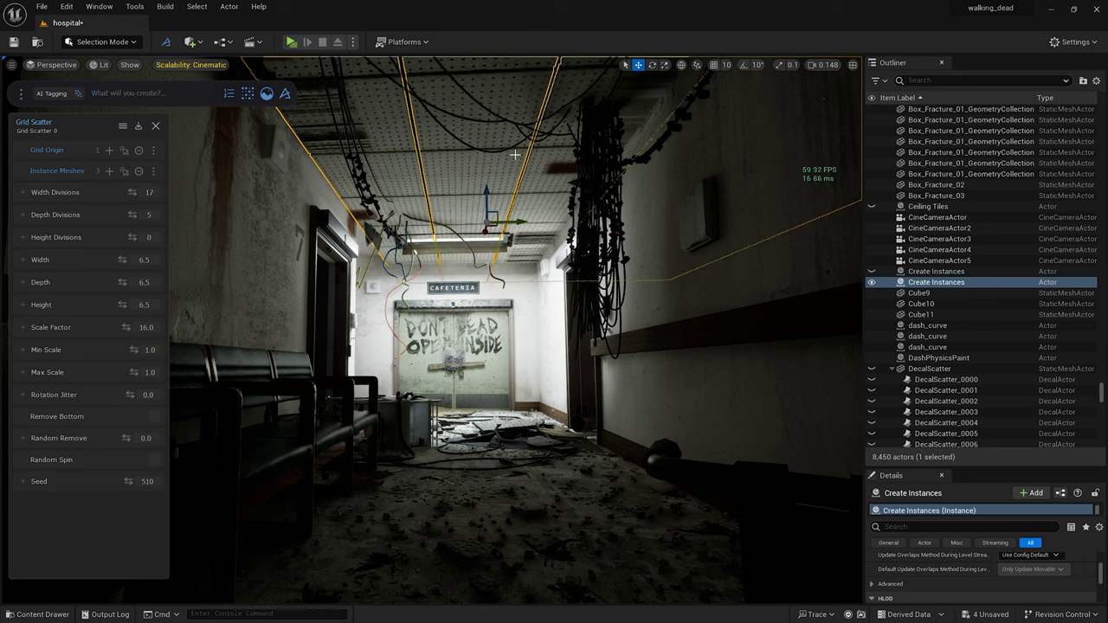
key("g")
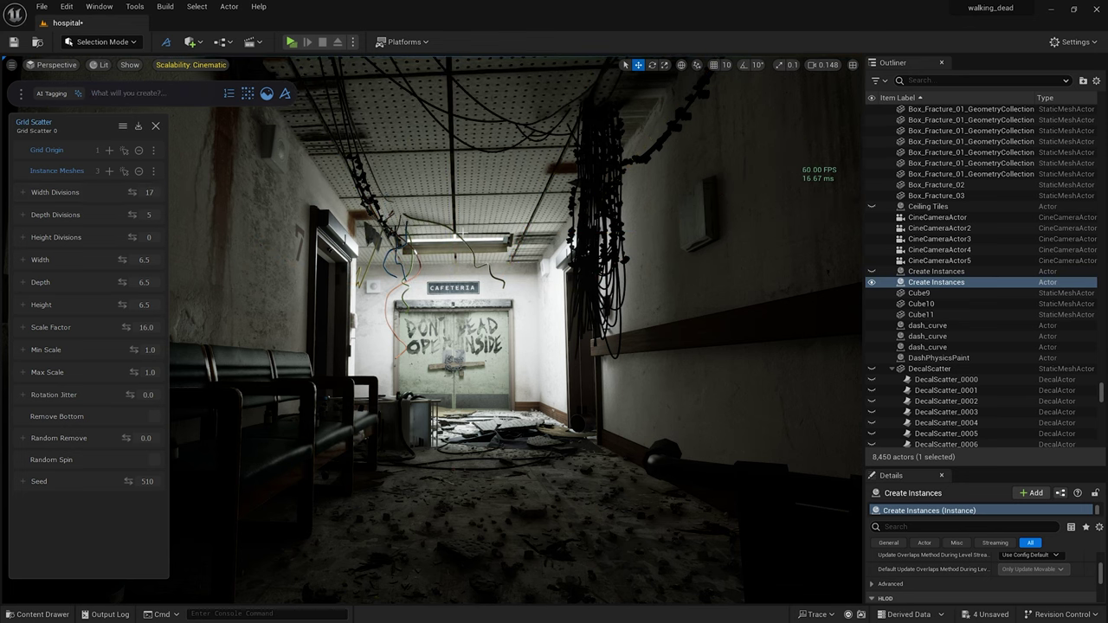
Set the tile grid's scale factor to 34 and both the minimum and maximum scale to 0.8.
left_click_drag(146, 328, 92, 322)
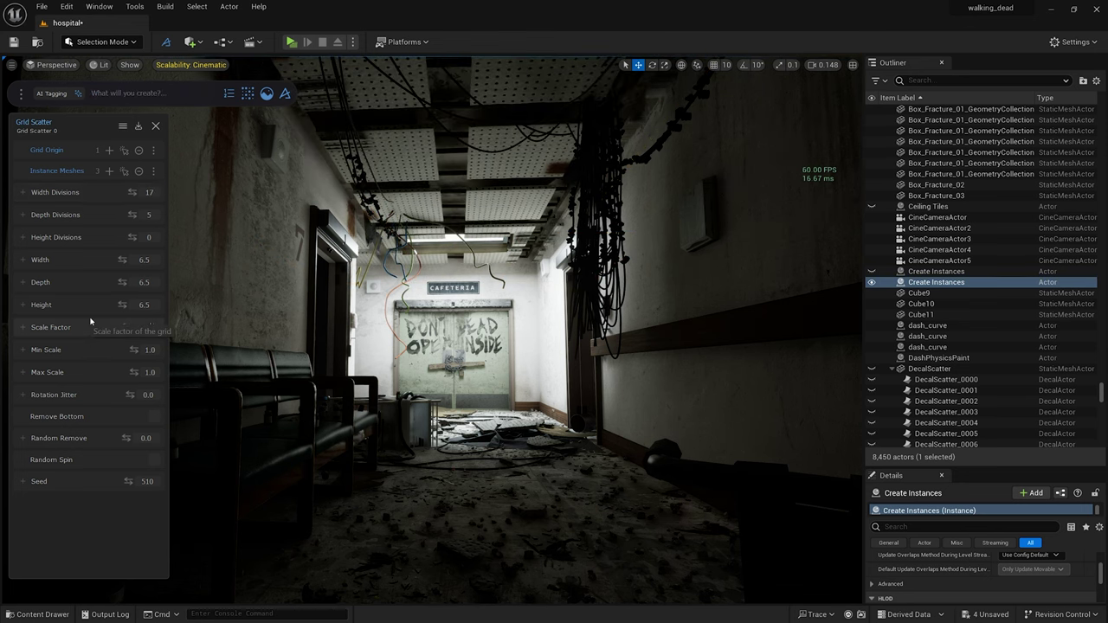
key("Tab")
type("0.8")
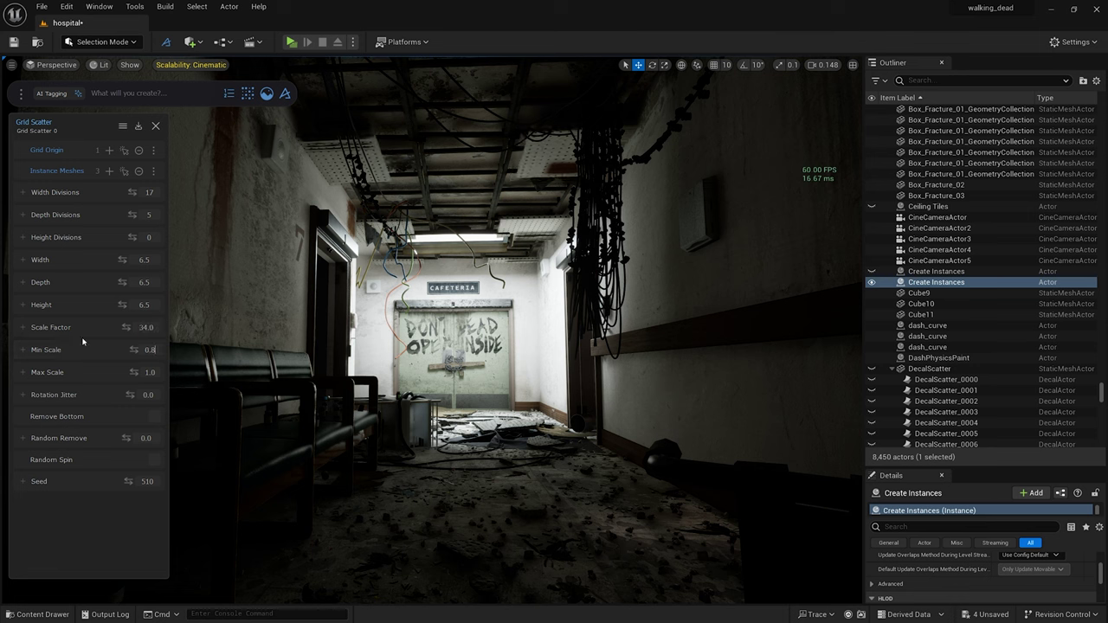
key("Tab")
type("0.8")
Tighten the tile spacing by setting the grid's width and depth to 2.4.
left_click_drag(122, 282, 113, 257)
key("Tab")
type("2.4")
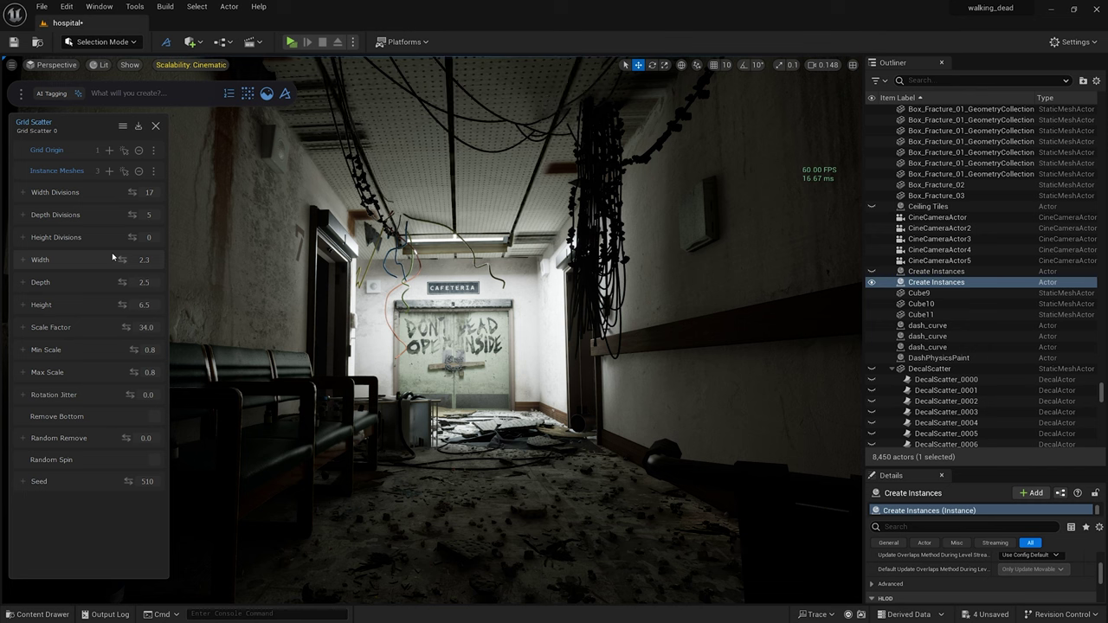
left_click(149, 260)
type("2.4")
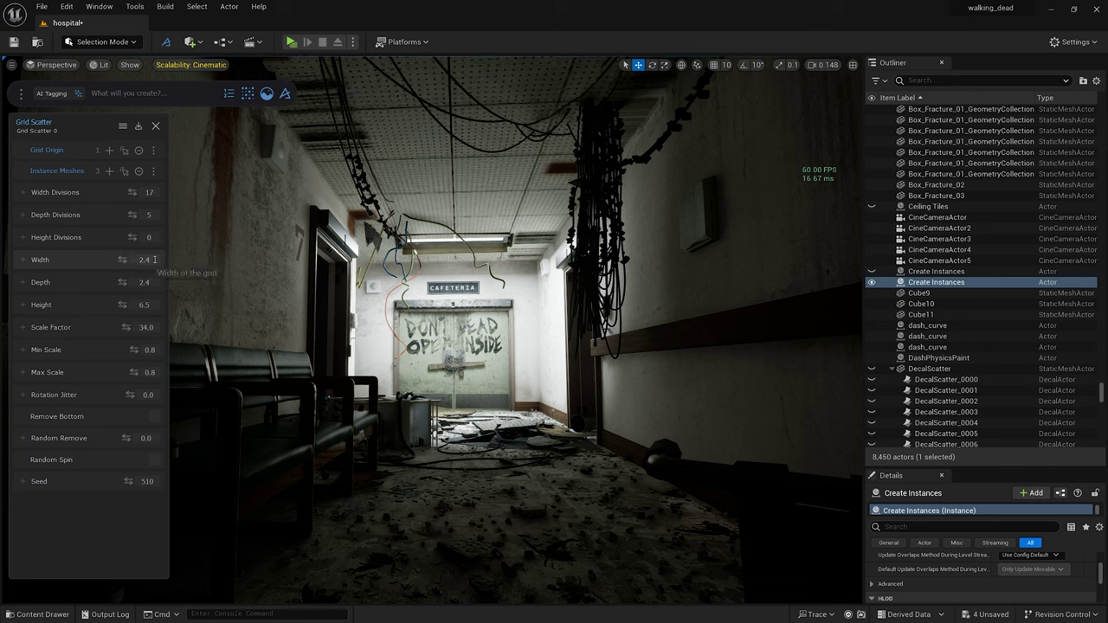
Set the tile grid's random removal to 40 and rotation jitter to 1.0, and close the Grid Scatter settings.
left_click_drag(143, 438, 199, 439)
mouse_move(130, 481)
left_mouse_down()
mouse_move(106, 482)
mouse_move(115, 478)
left_mouse_up()
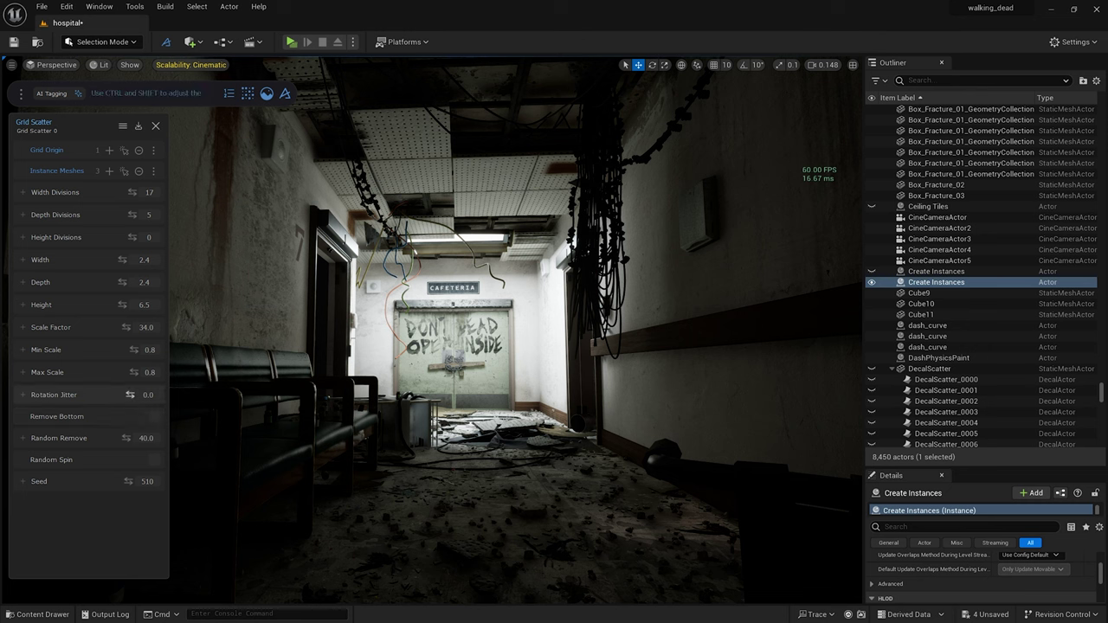
left_click_drag(130, 395, 140, 395)
left_click(145, 394)
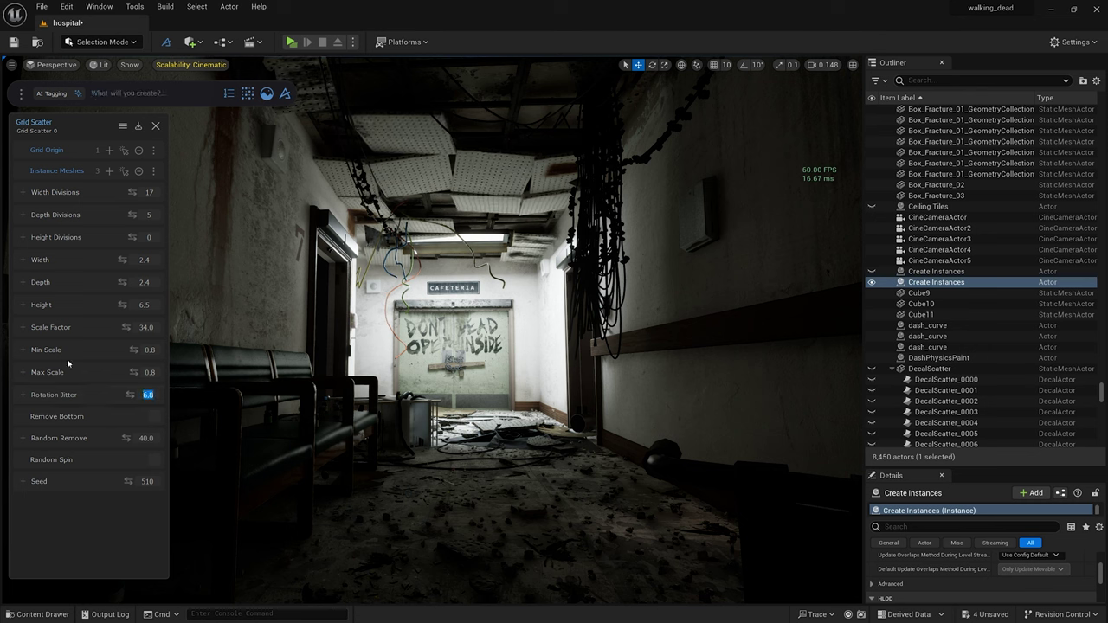
type("1.0")
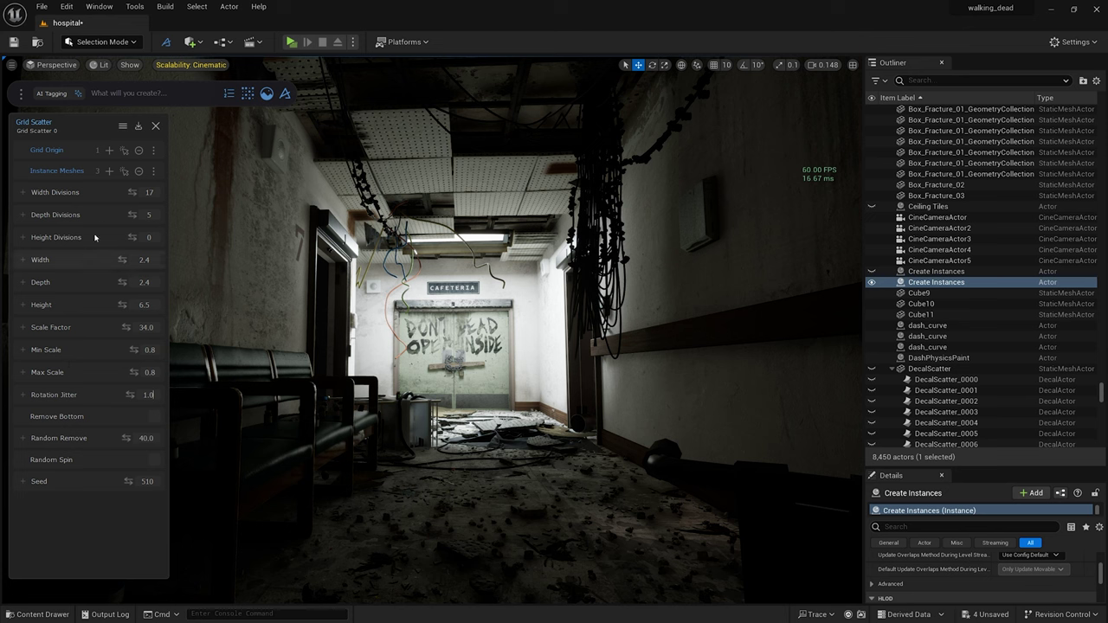
left_click(156, 125)
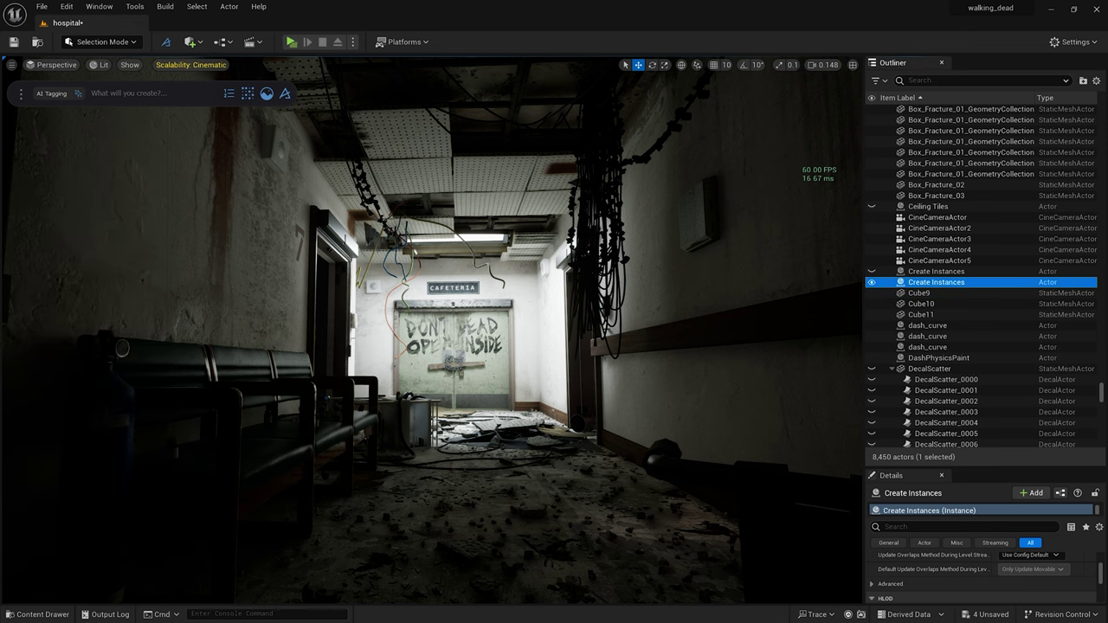
Bake the ceiling tile grid's instances into actual meshes with Dash's Bake Instances tool.
left_click(496, 177)
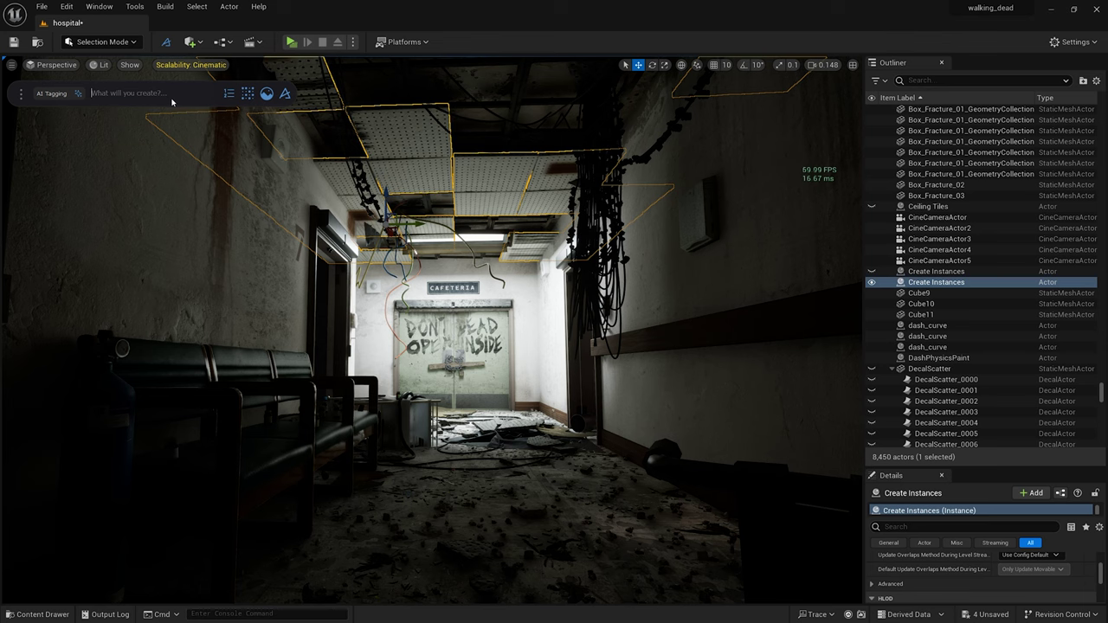
type("bake")
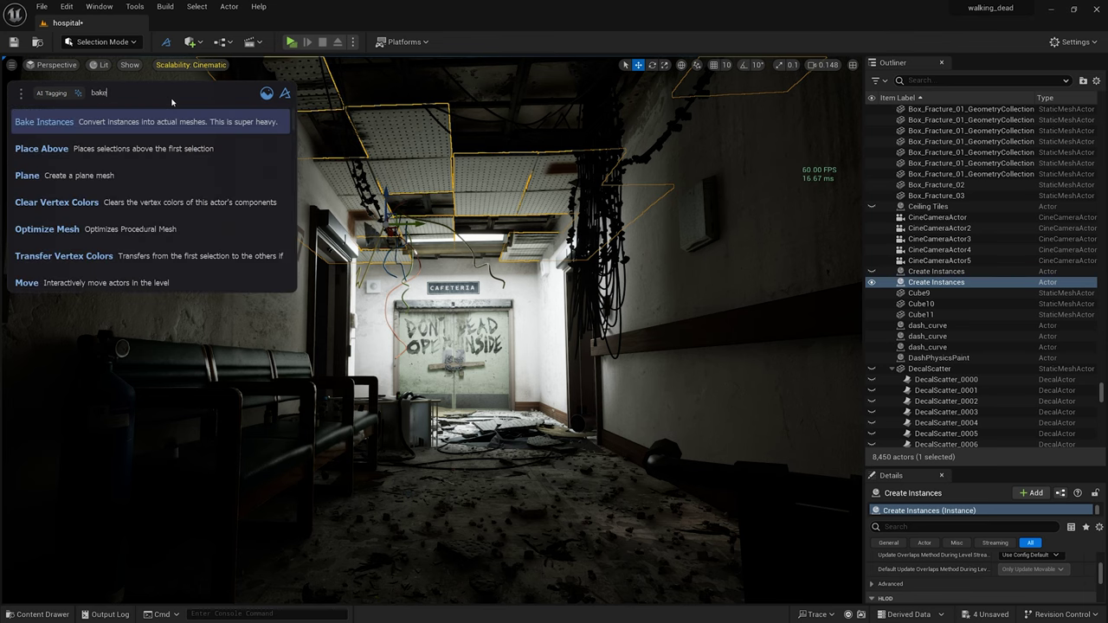
key("Return")
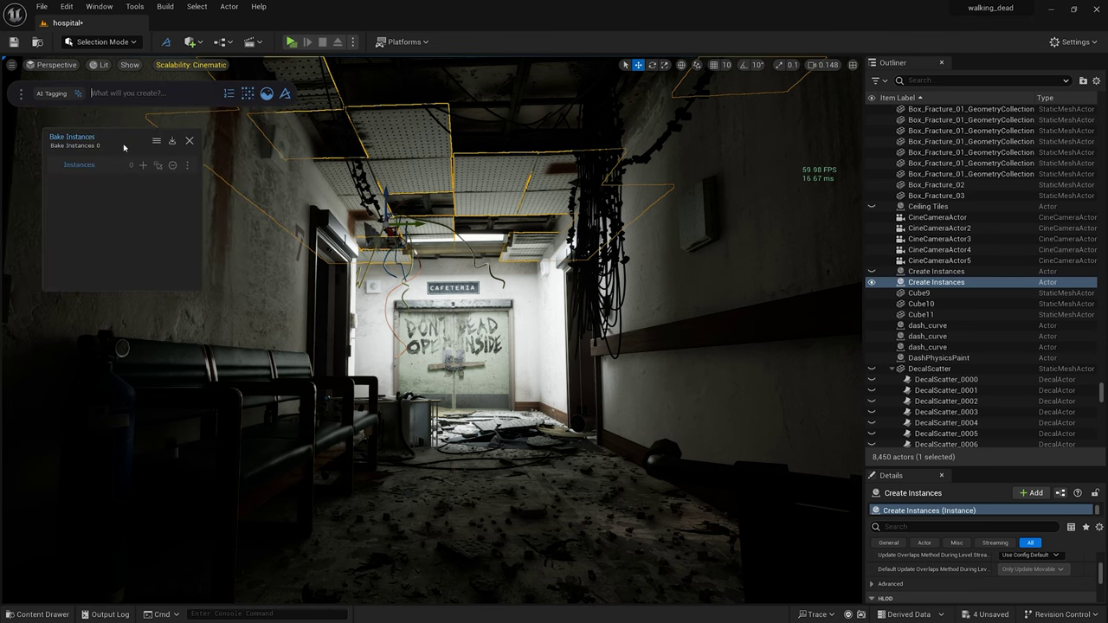
left_click(143, 164)
Rotate individual baked ceiling tiles at different spots along the corridor to make the ceiling look broken.
key("e")
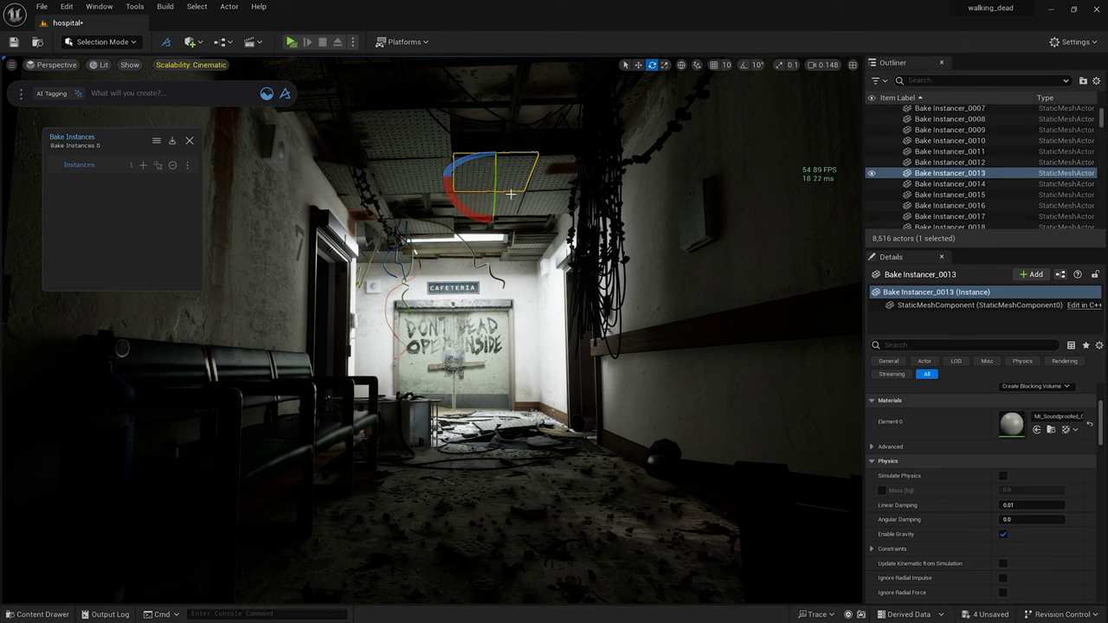
left_click(380, 258)
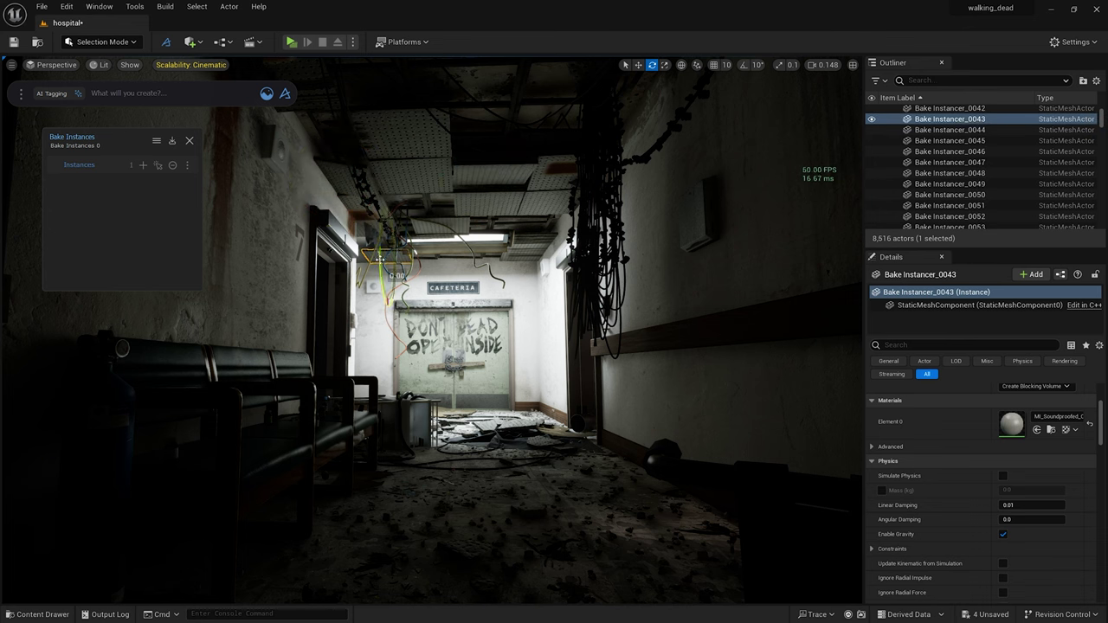
left_click(528, 242)
left_click_drag(534, 206, 525, 198)
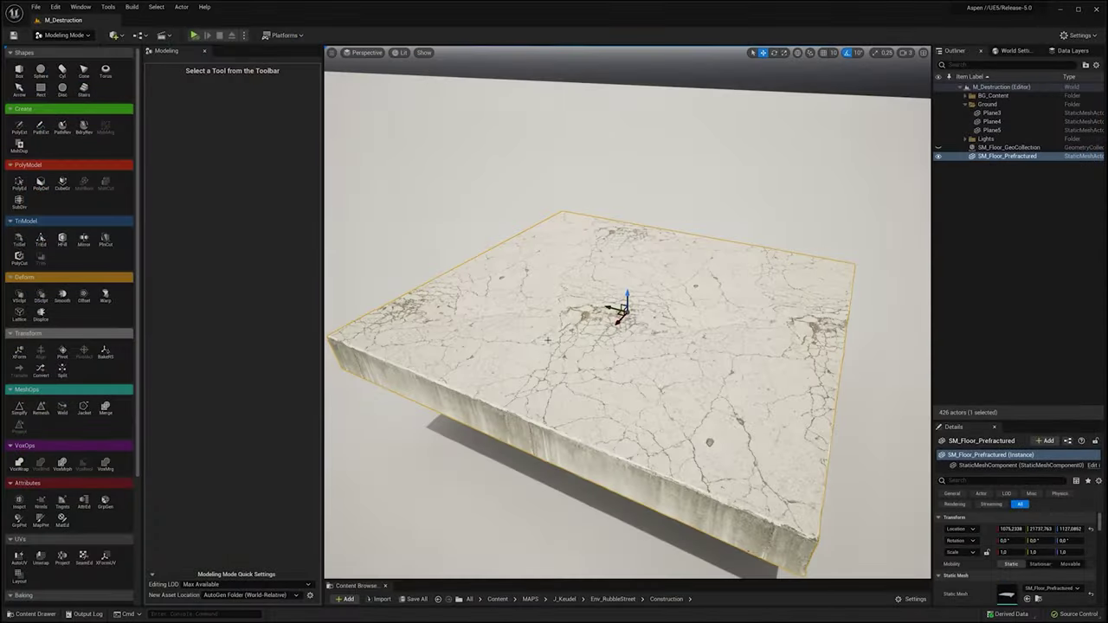
Generate PolyGroups on the prefractured floor slab and separate its fracture chunks into submeshes with Select Triangles.
left_click(105, 500)
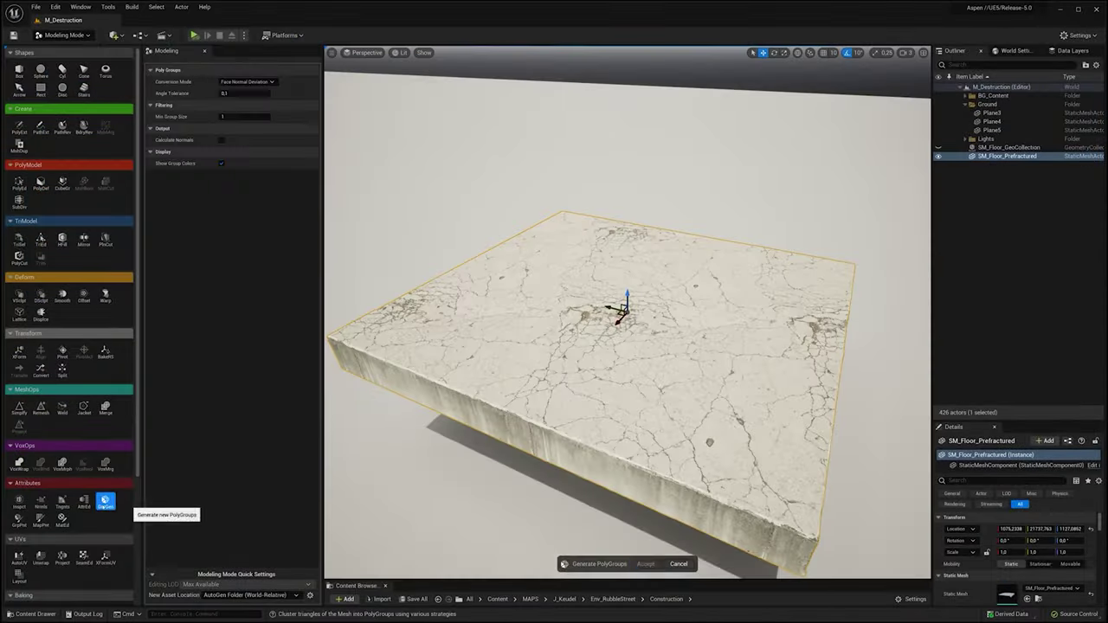
left_click(646, 564)
left_click(19, 240)
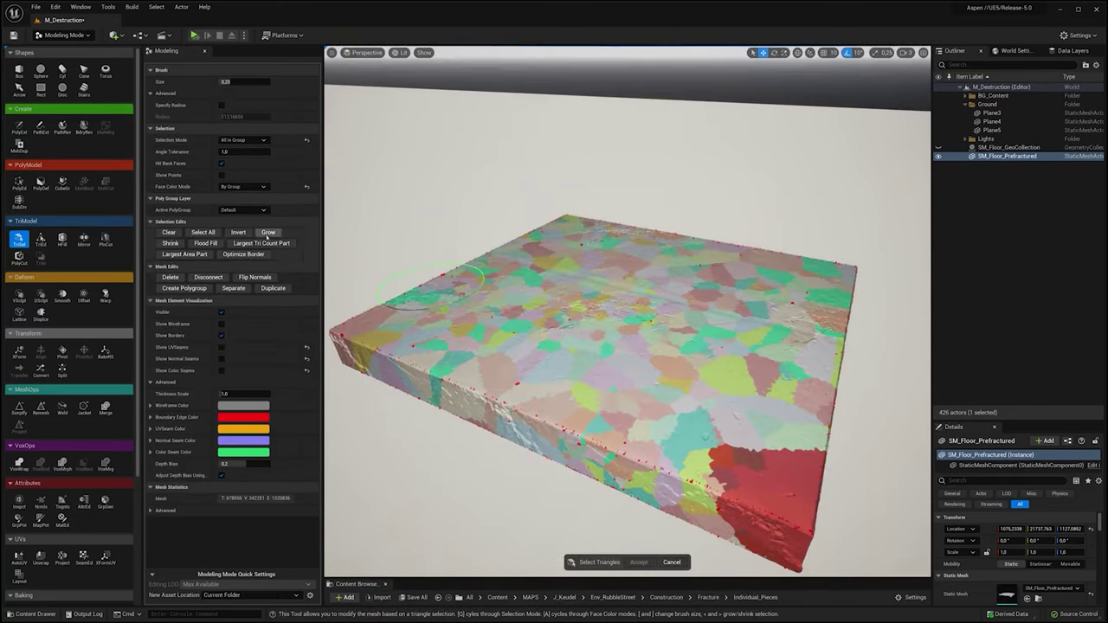
left_click(234, 288)
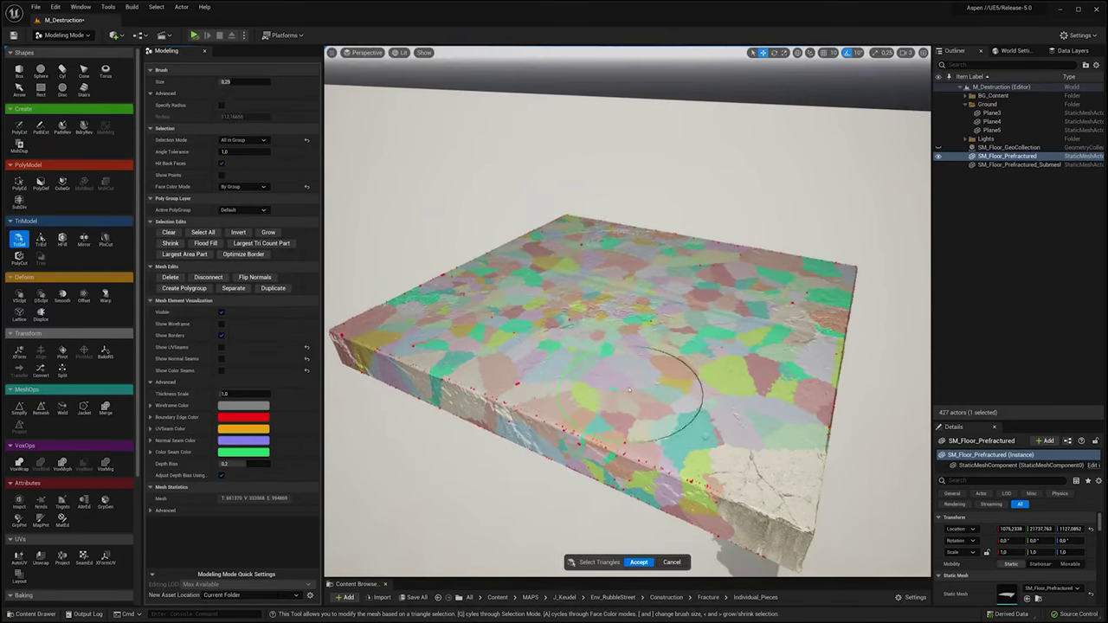
left_click(234, 287)
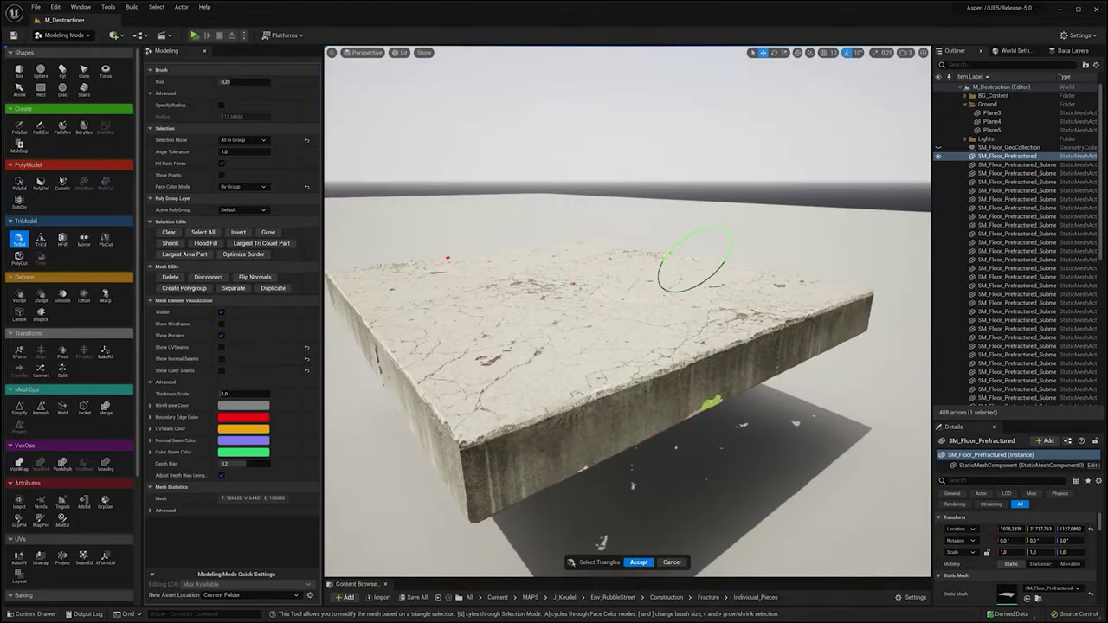
key("Escape")
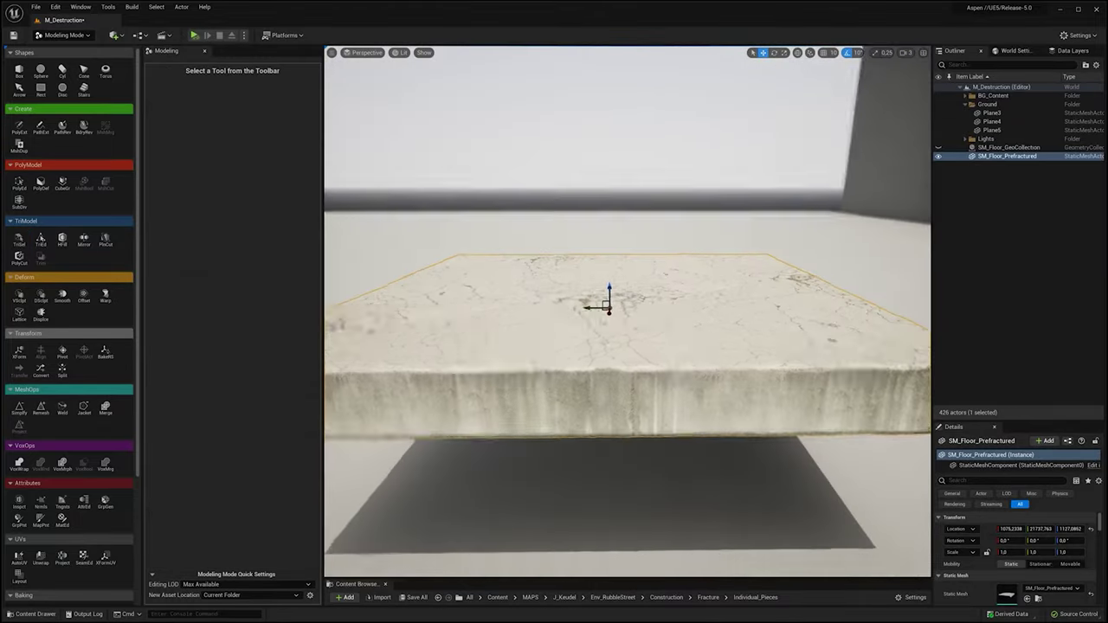
key("ctrl+space")
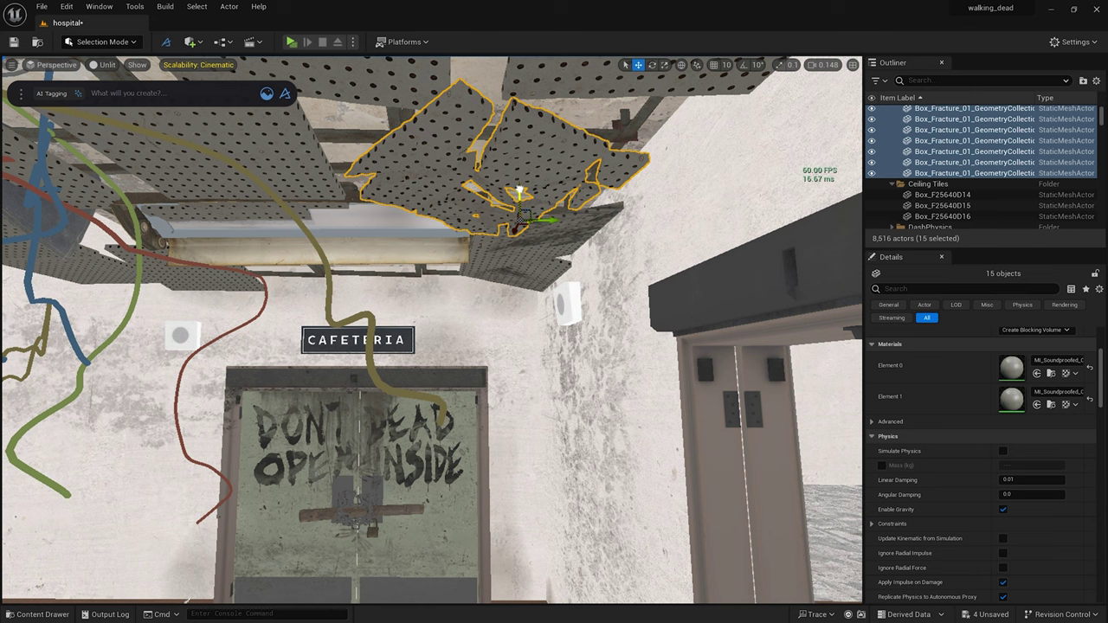
Find and open Dash's Physics Tool for the selected fractured ceiling tile pieces.
left_click(181, 93)
type("phys")
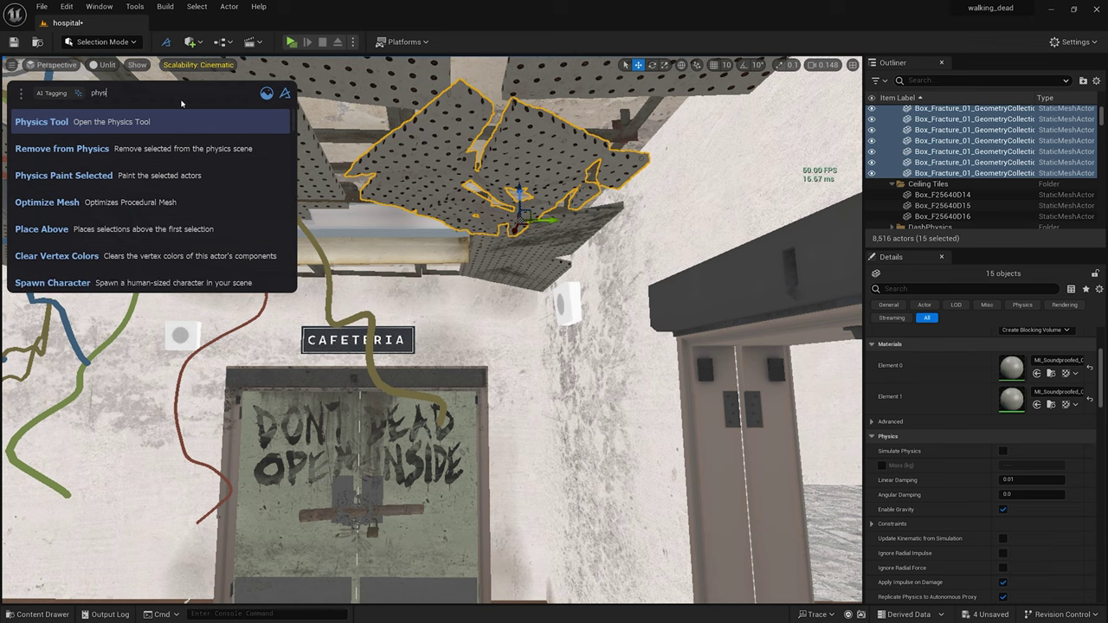
key("Return")
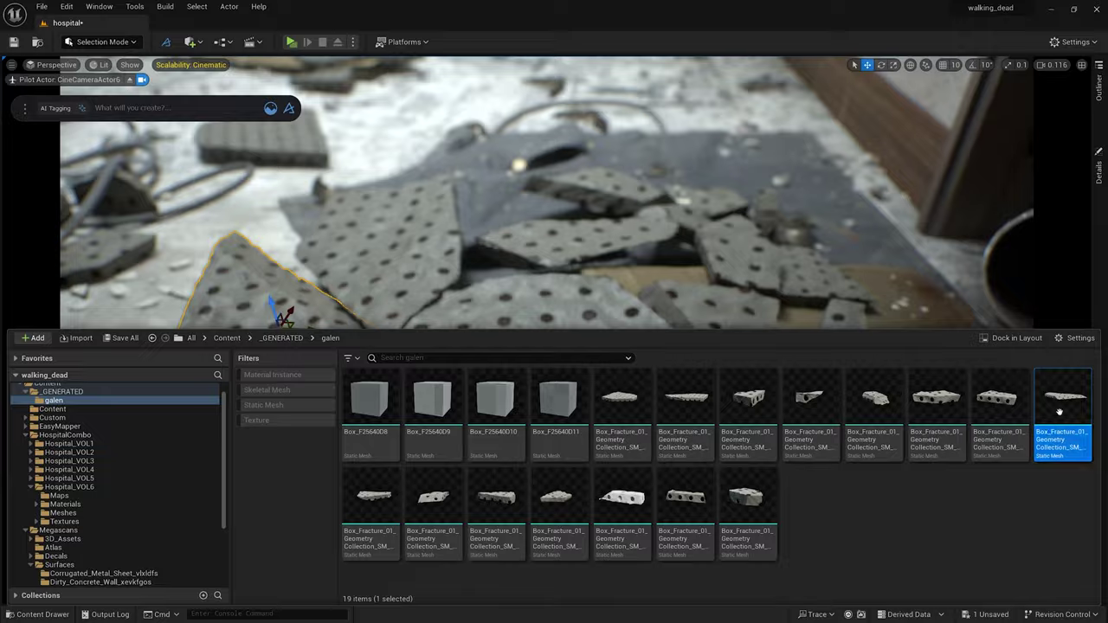
Replace a fractured tile mesh's collision with auto convex collision using hull count 4, max hull vertices 16 and hull precision 100000.
double_click(1059, 412)
left_click(131, 6)
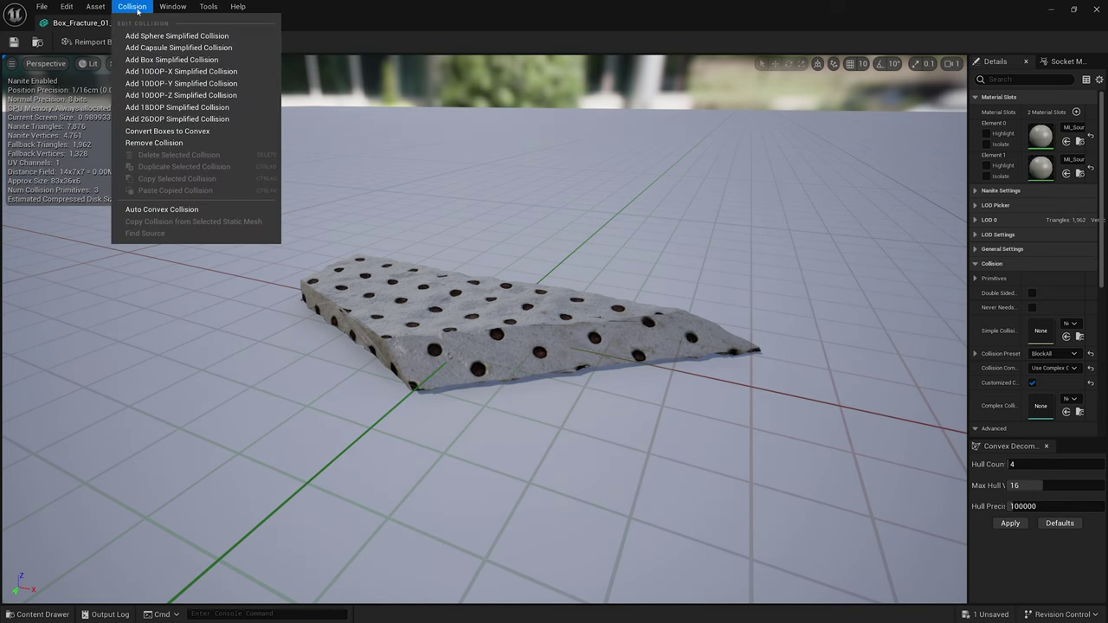
left_click(161, 134)
left_click(132, 6)
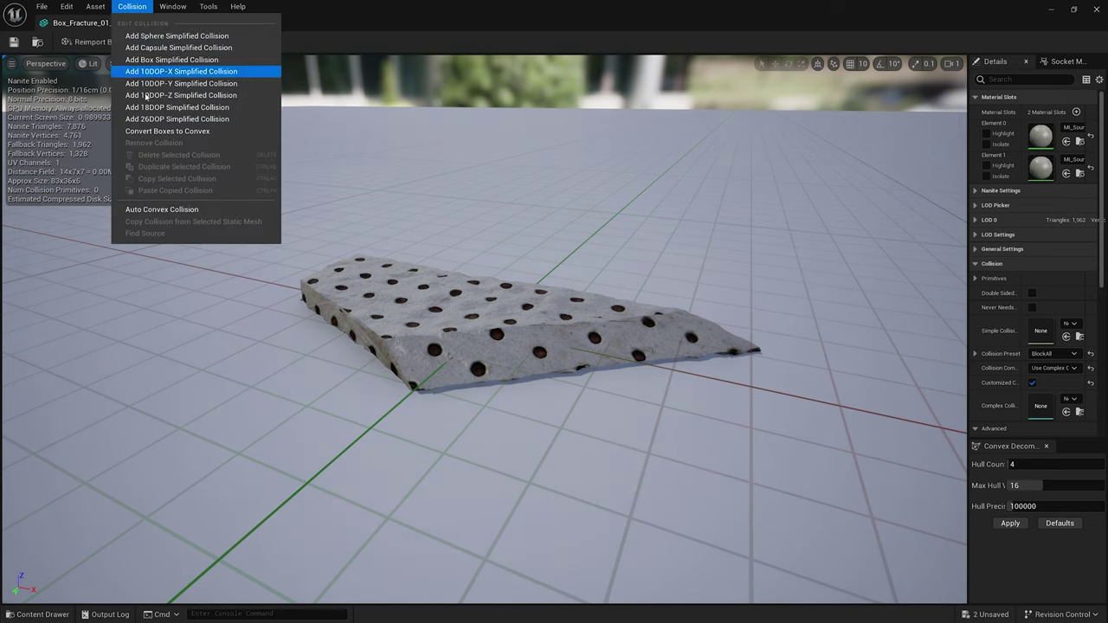
left_click(167, 210)
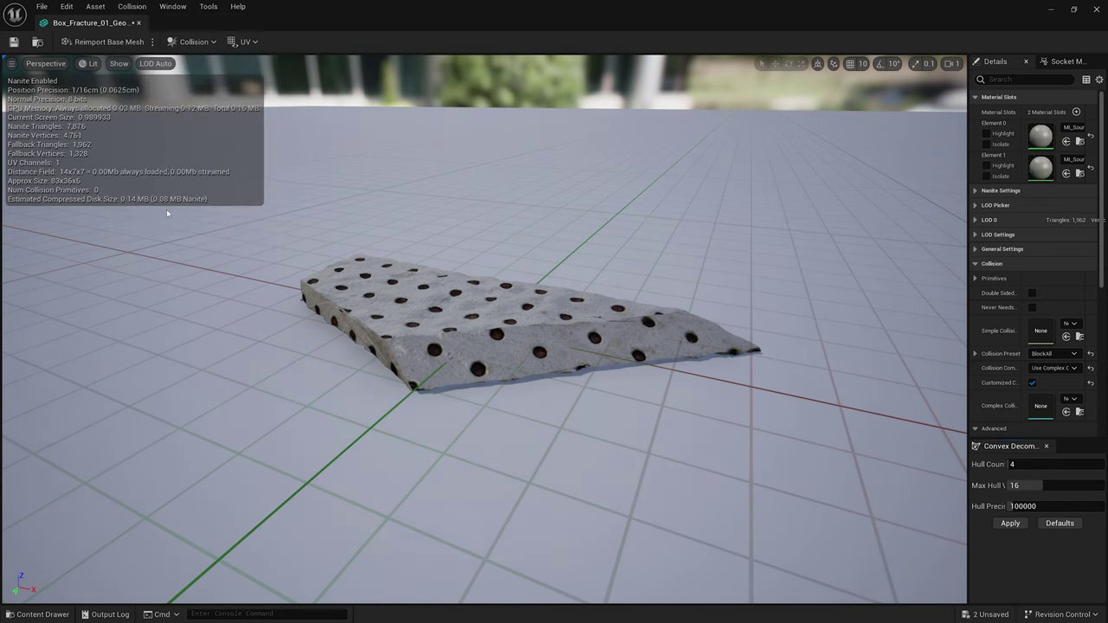
left_click(1014, 527)
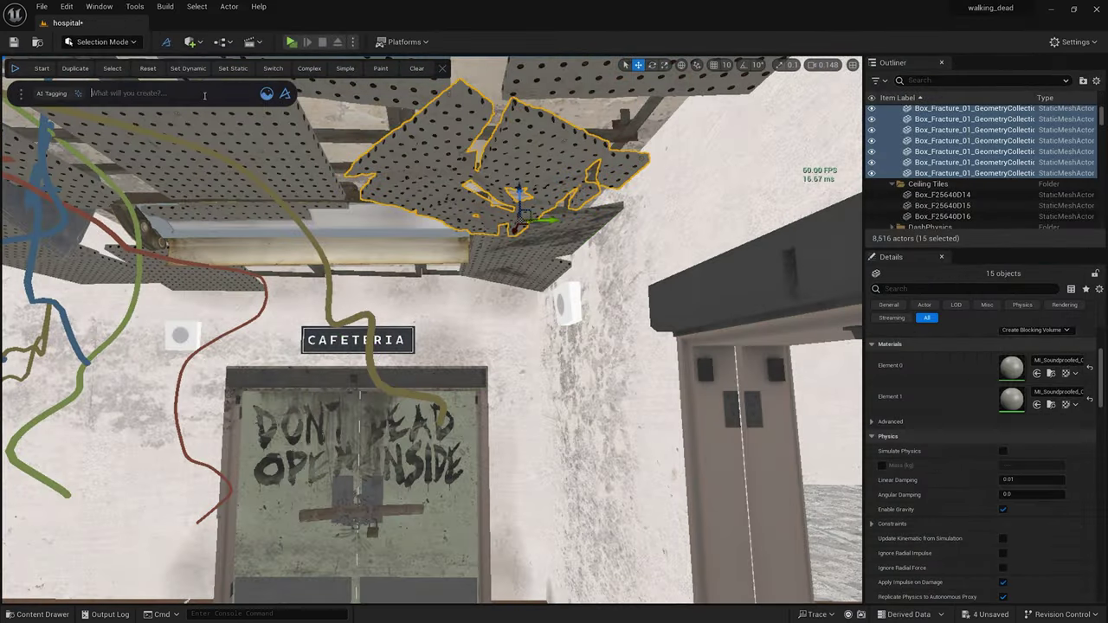
Make the selected tile fragments dynamic and run the physics simulation to drop them onto the corridor floor.
left_click(188, 68)
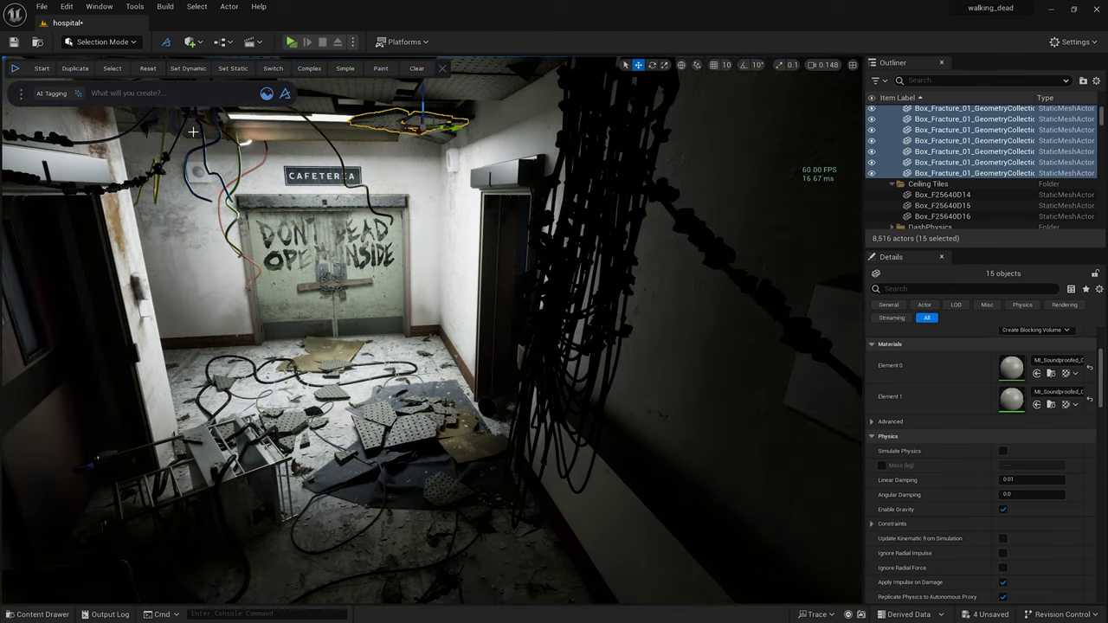
left_click(41, 69)
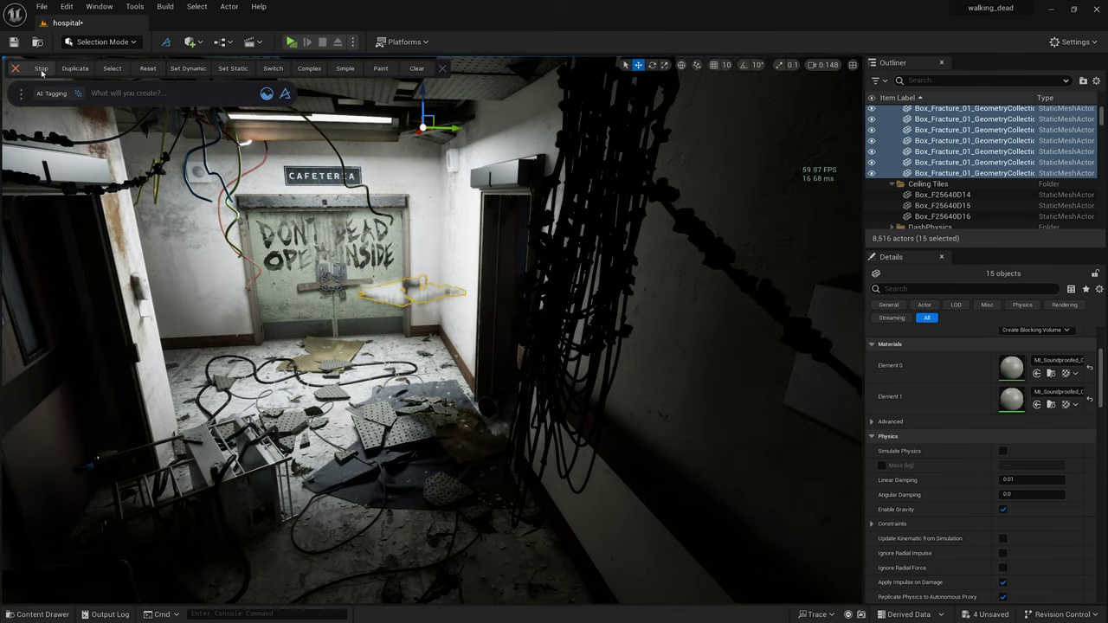
left_click(42, 69)
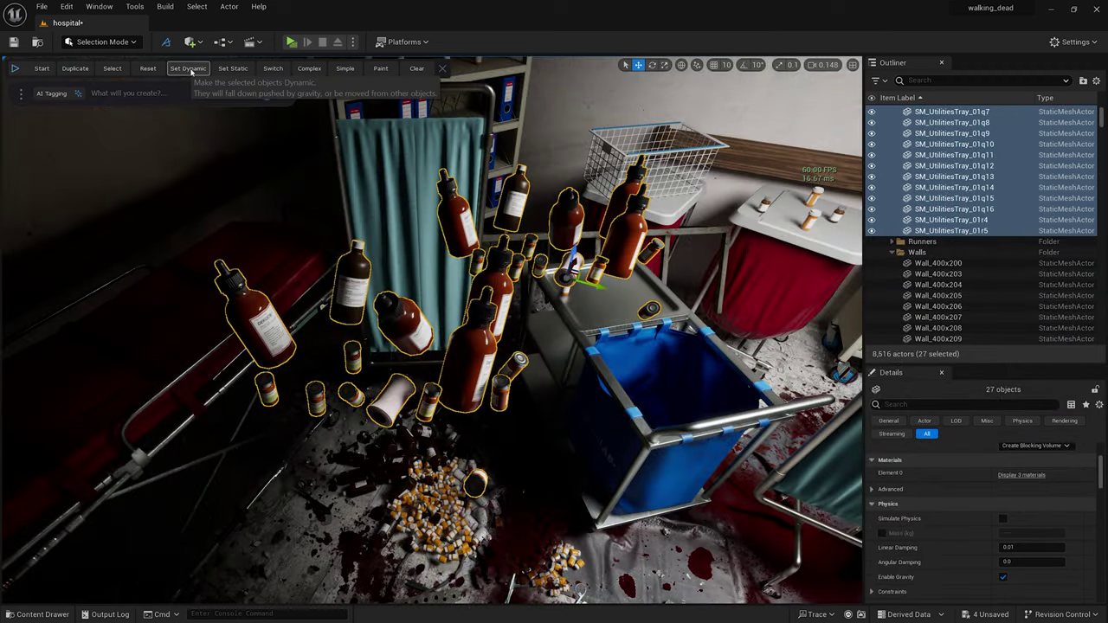
Make the selected medicine bottles dynamic and simulate their fall onto the floor pile, duplicating the pill bottles during the simulation.
left_click(188, 69)
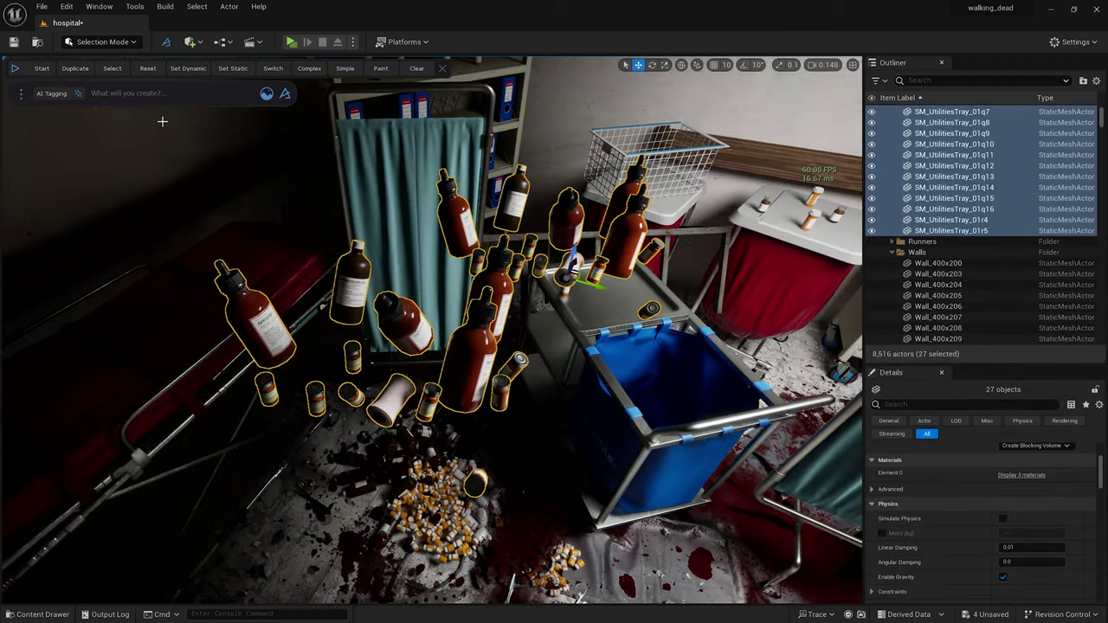
left_click(41, 68)
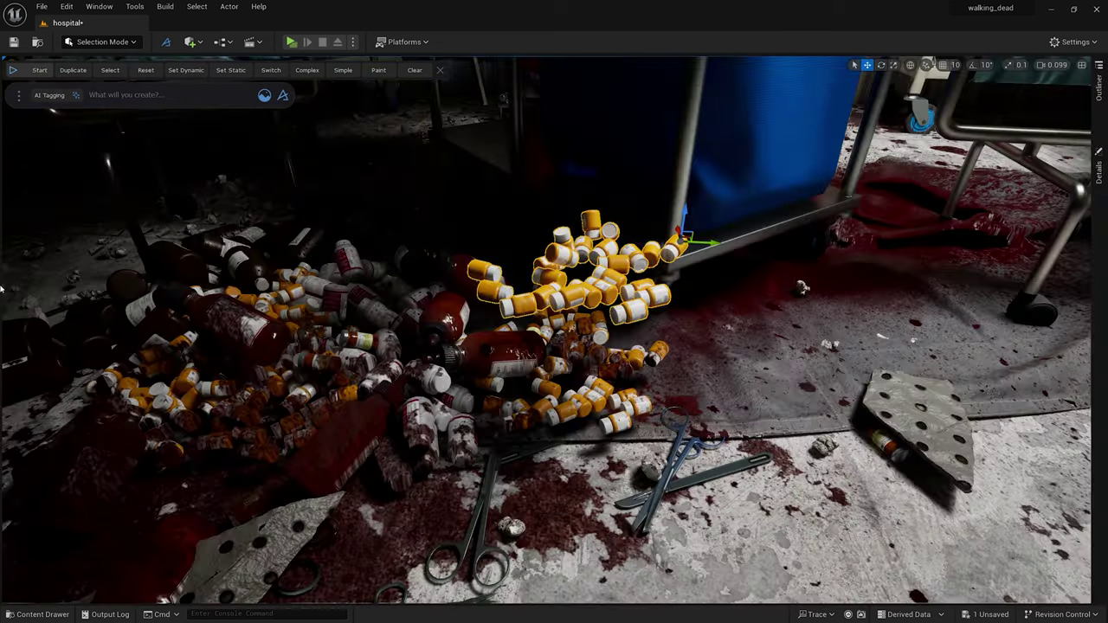
left_click(39, 70)
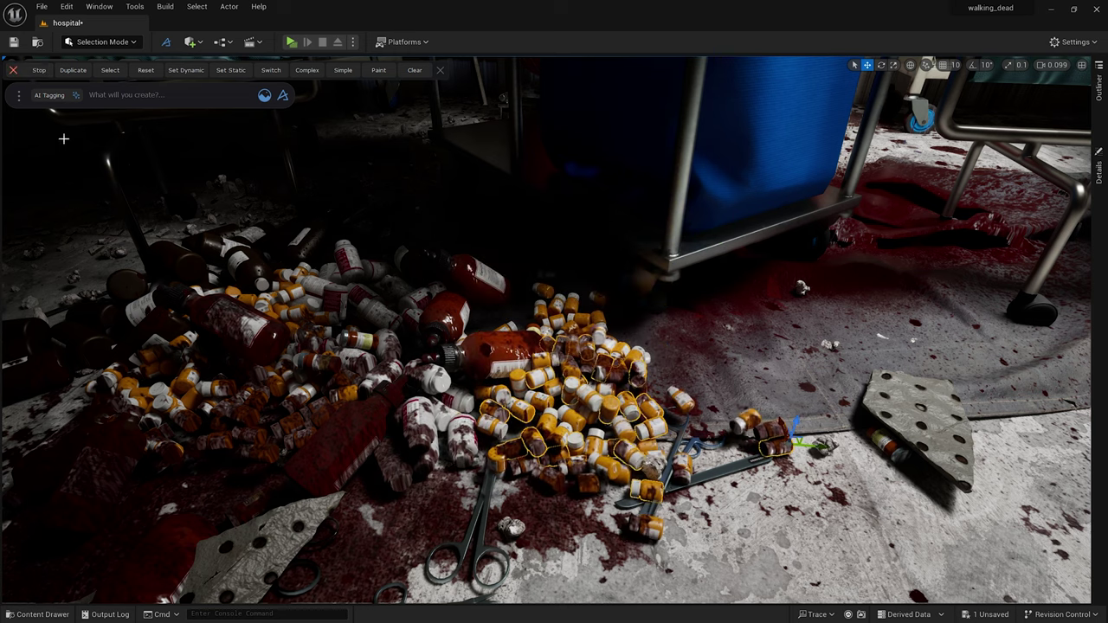
left_click(74, 70)
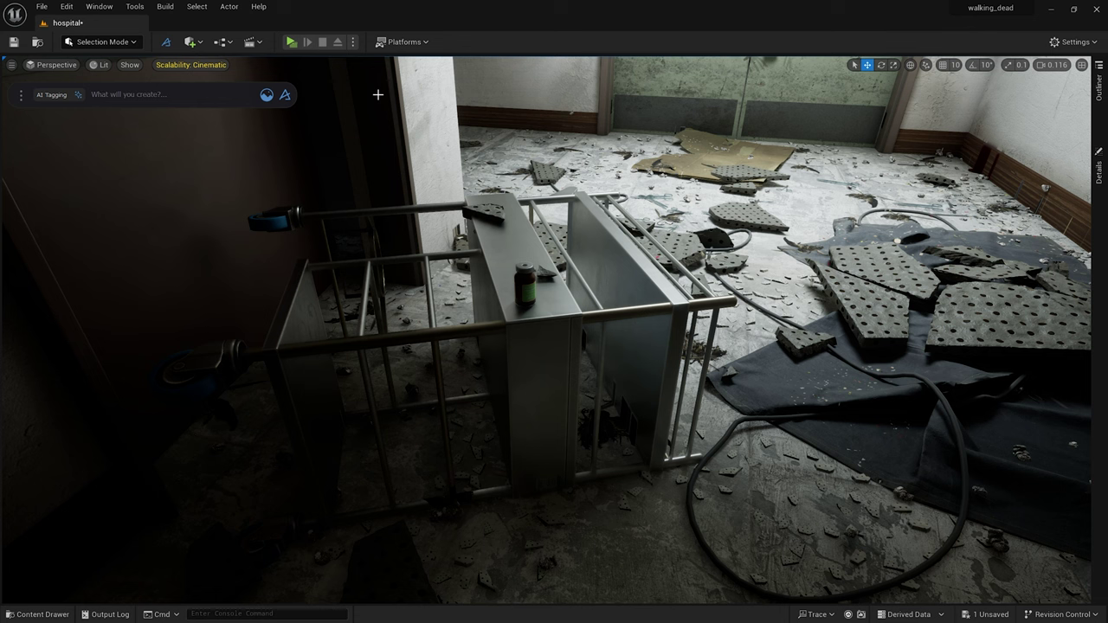
Open Dash's Curve Tool with all its settings in view and set the minimum spacing to 40.
left_click(152, 97)
type("curve")
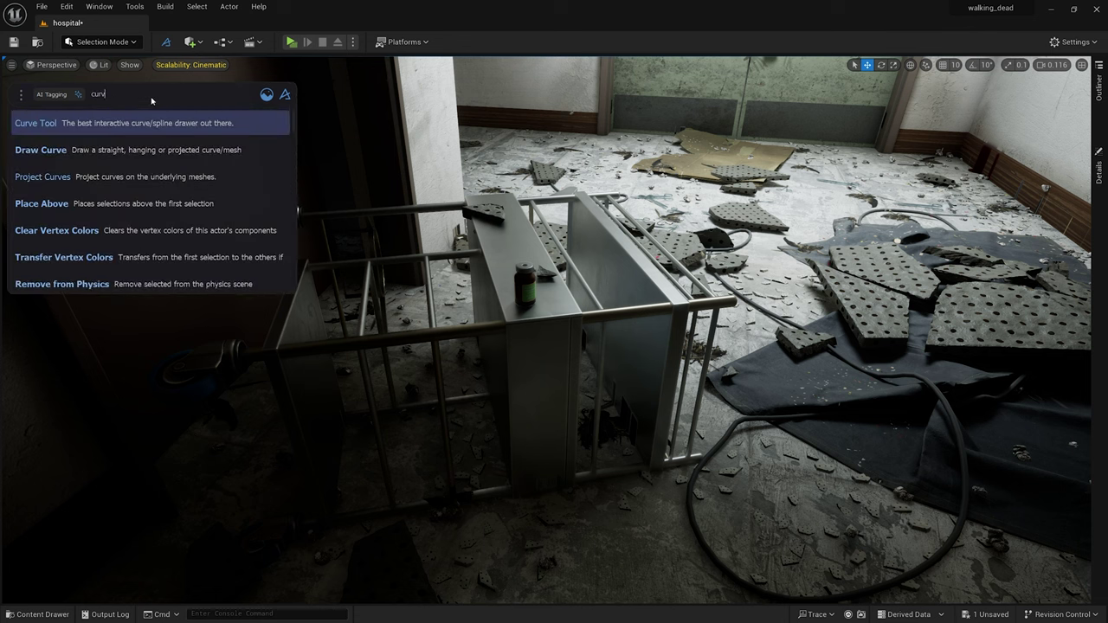
left_click(113, 126)
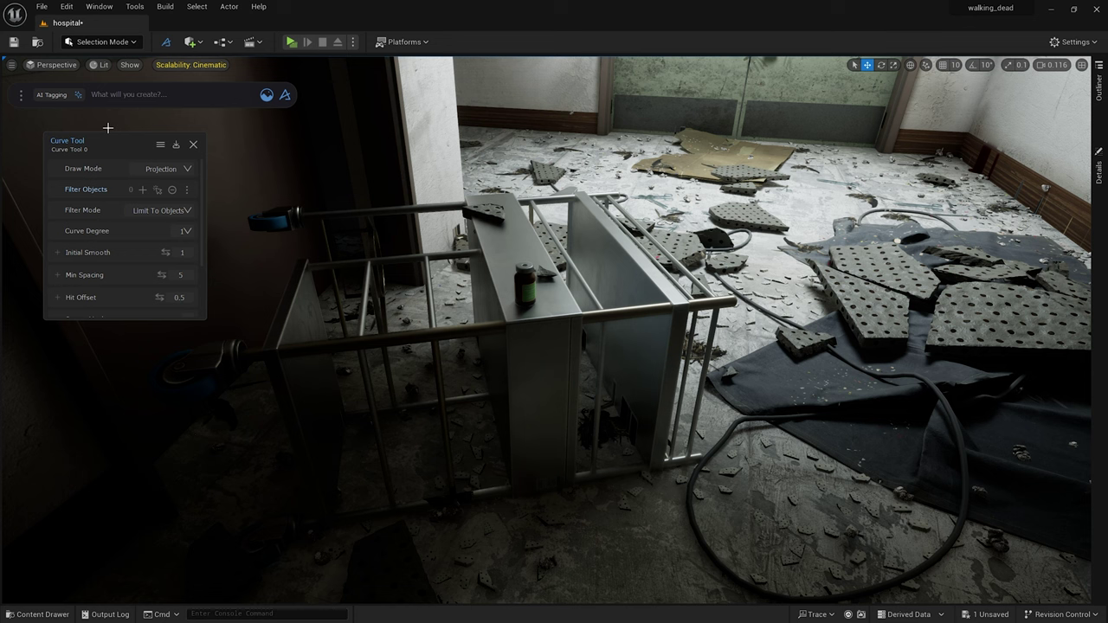
left_click_drag(105, 149, 73, 133)
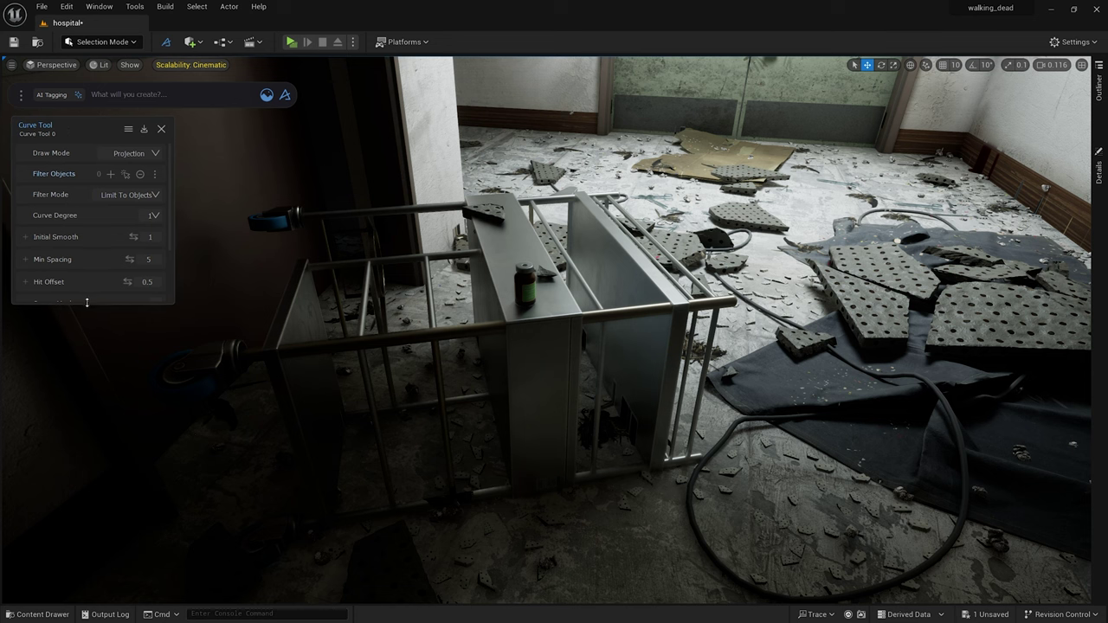
left_click_drag(87, 302, 83, 457)
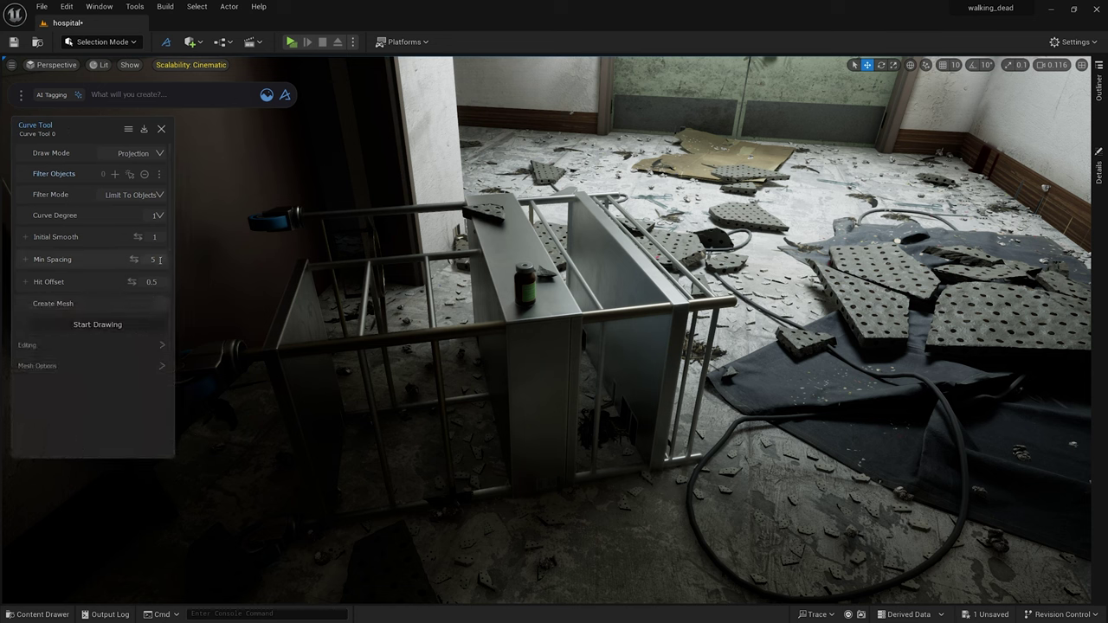
left_click(160, 256)
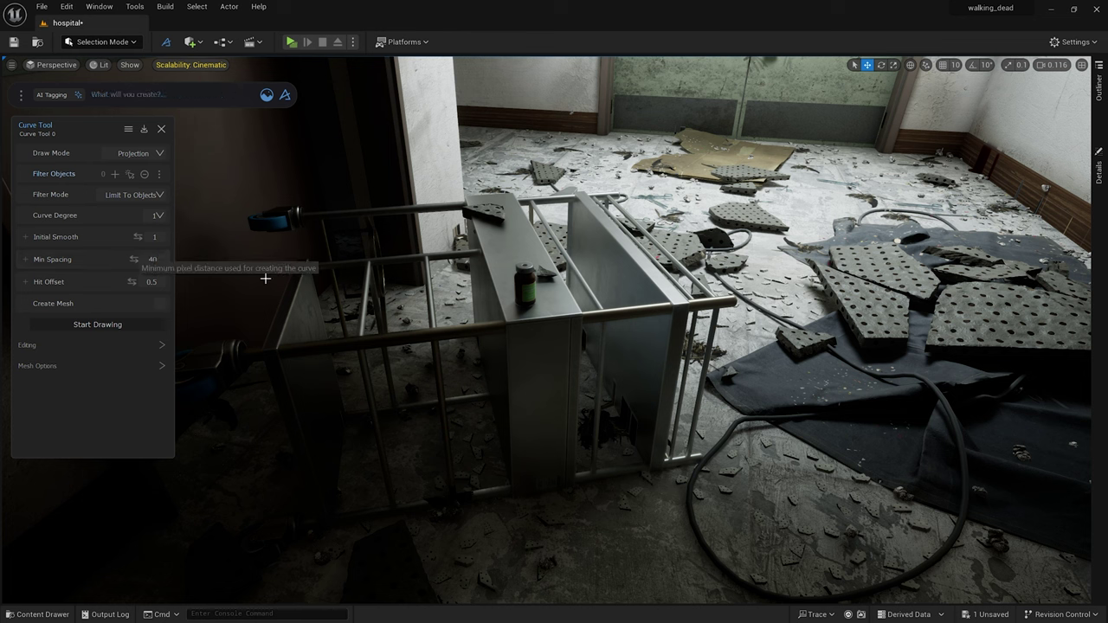
Draw projected curves over the overturned metal cart and nearby floor, and close the Curve Tool with the curve points shown.
left_click(106, 325)
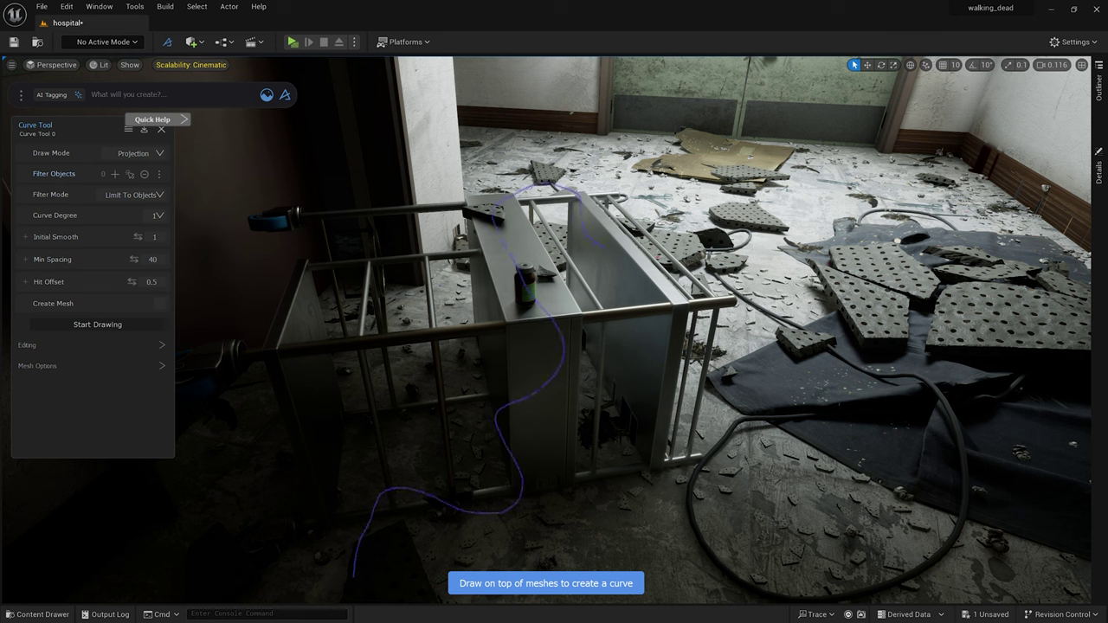
key("ctrl+z")
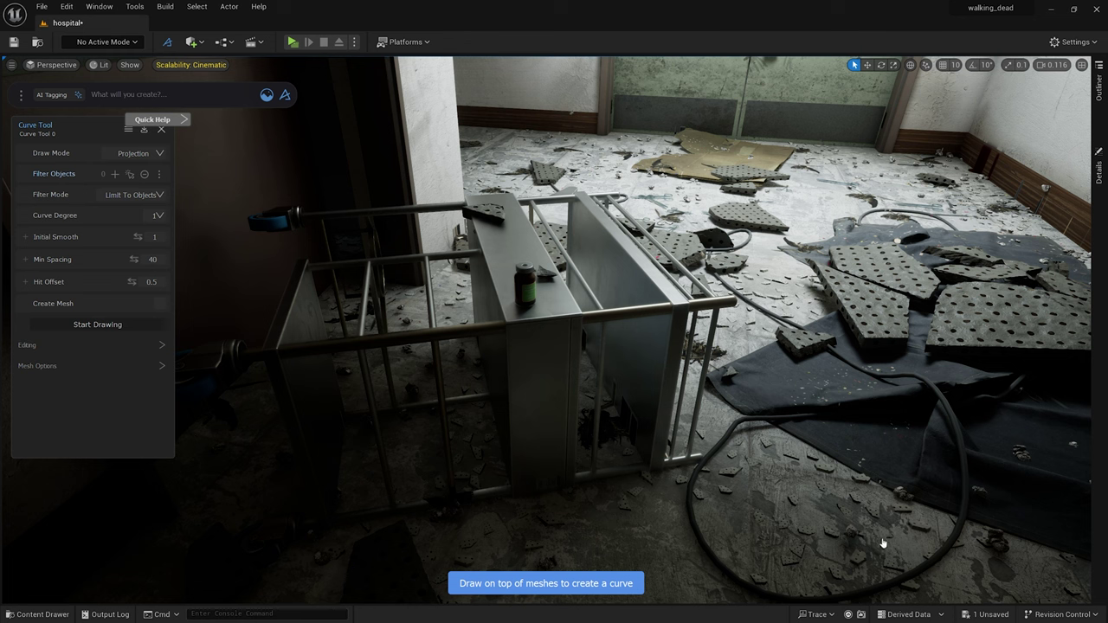
key("Escape")
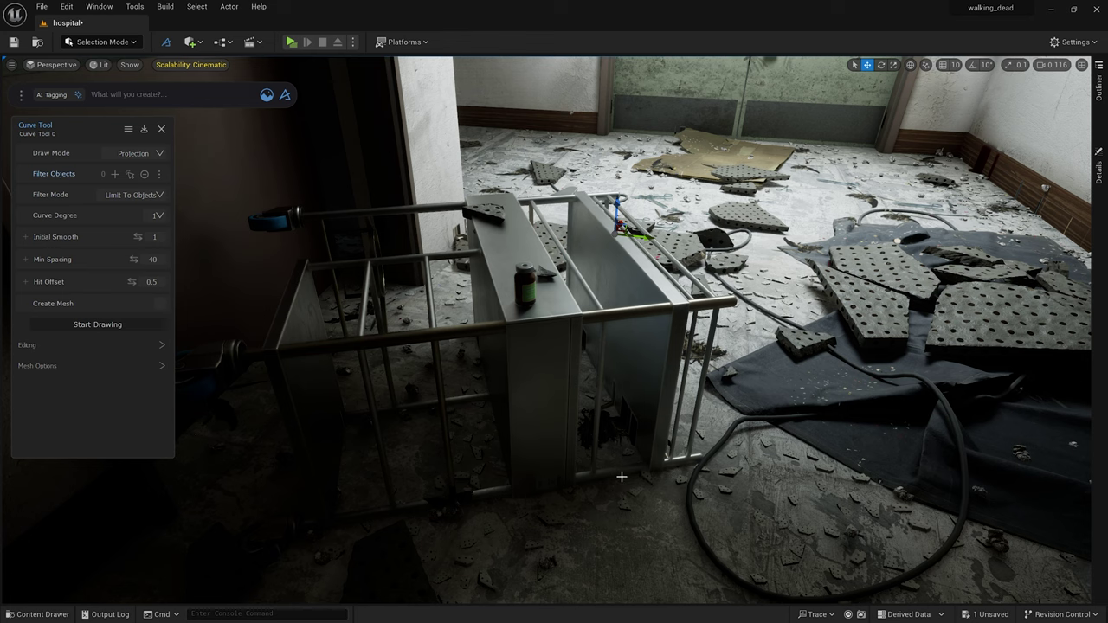
key("g")
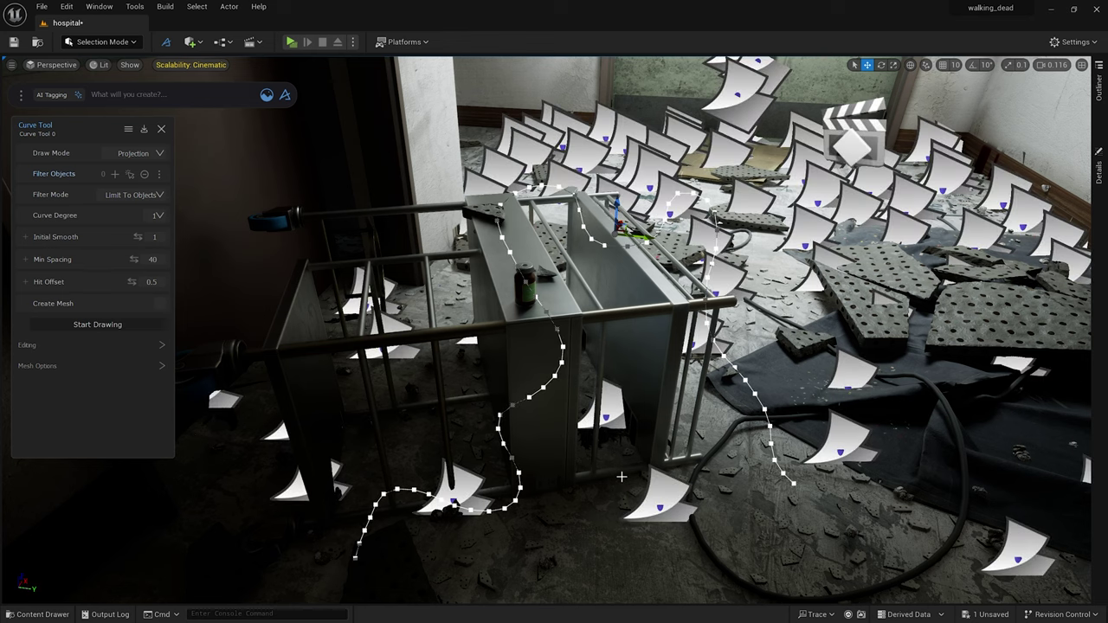
left_click(162, 129)
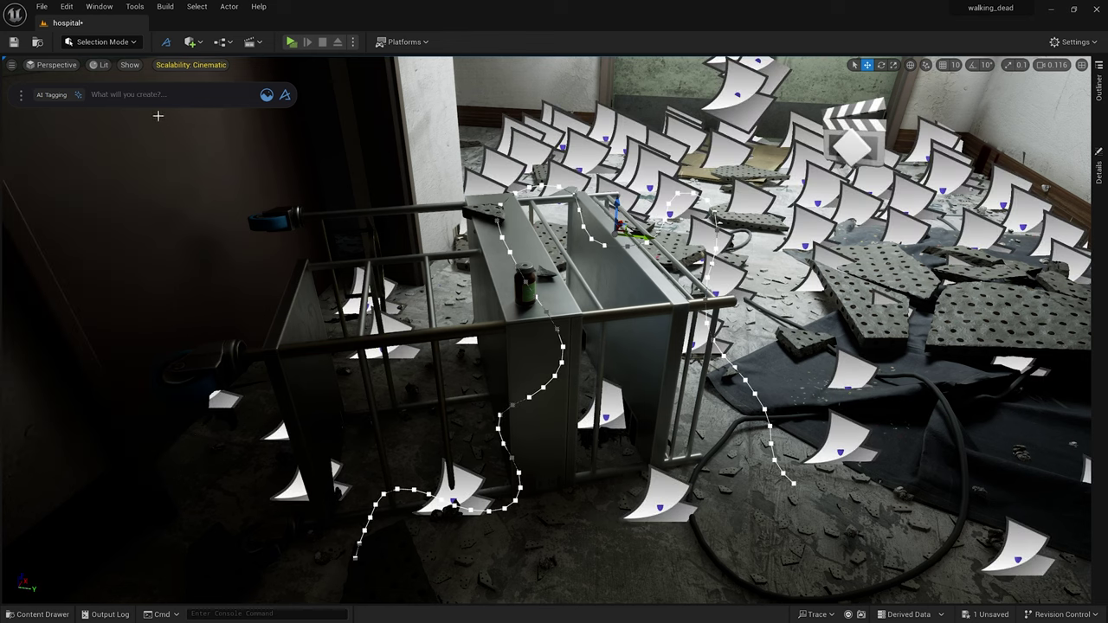
Convert the drawn curve over the overturned cart into a pipe mesh with a radius of 1.0, with all Quick Pipe settings in view.
type("pipe")
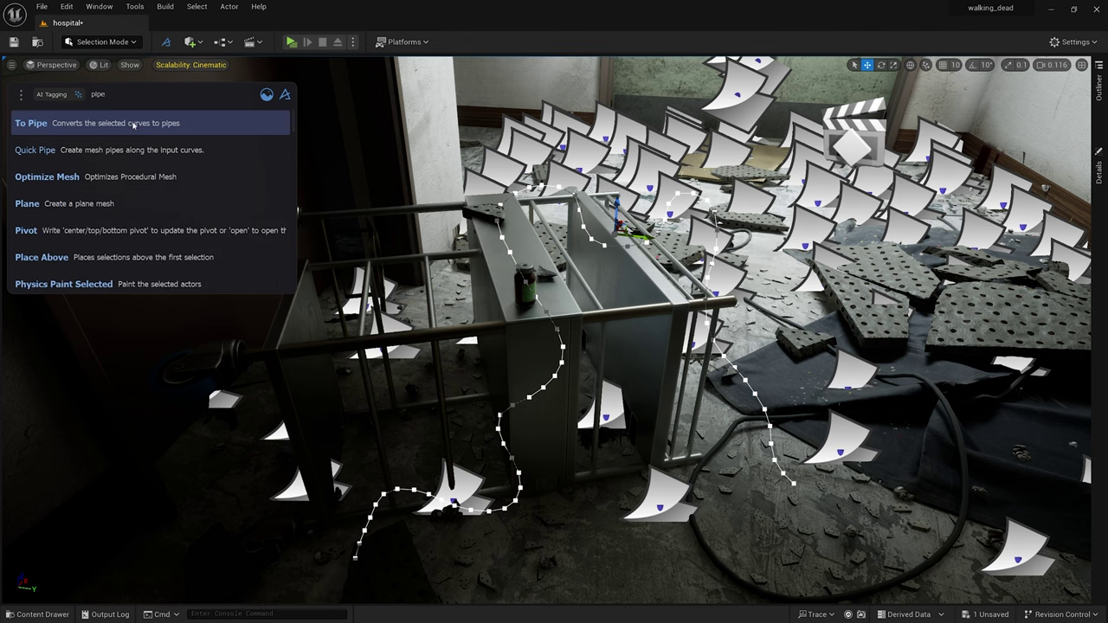
left_click(134, 125)
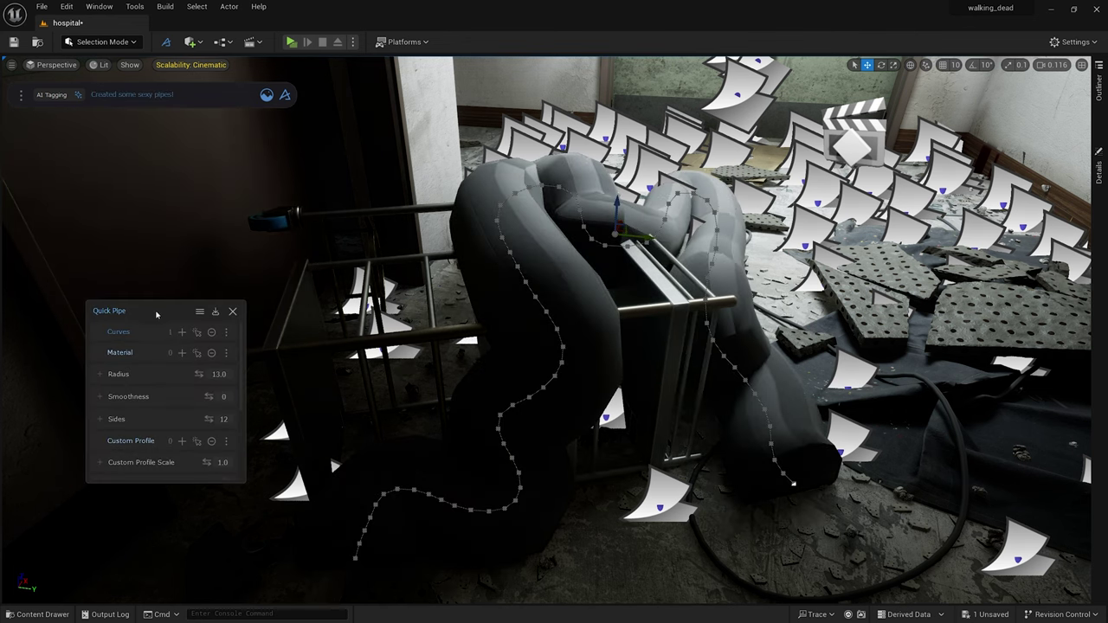
left_click_drag(157, 314, 84, 136)
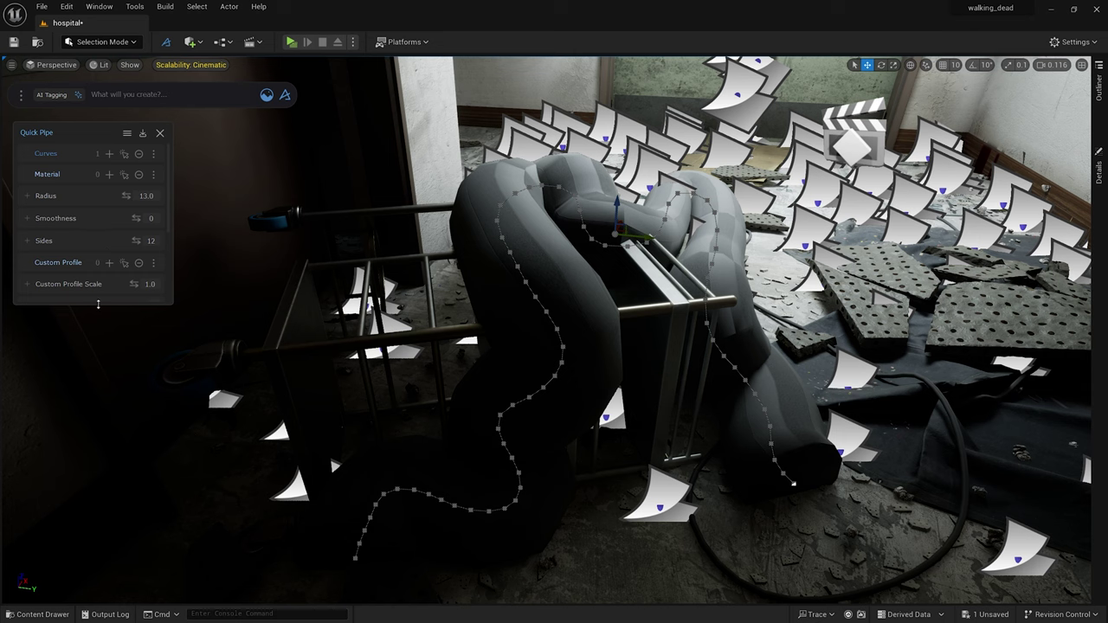
left_click_drag(97, 304, 101, 454)
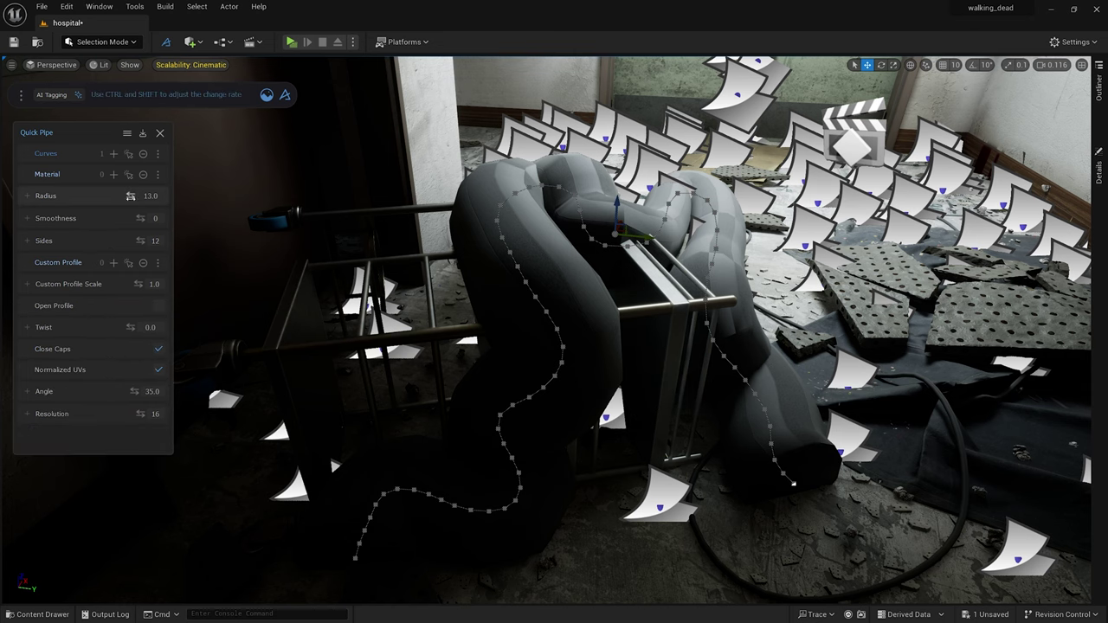
left_click_drag(138, 196, 102, 196)
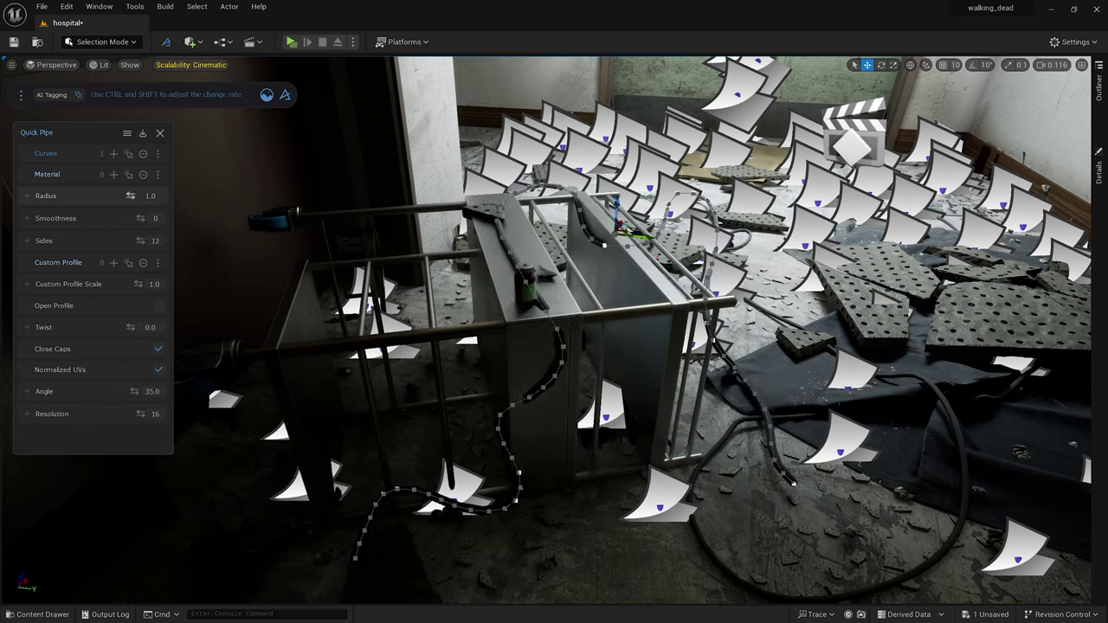
Set the pipe's smoothness to 1 and adjust the curve point at the cart's edge.
mouse_move(611, 333)
right_mouse_down()
mouse_move(601, 330)
mouse_move(611, 333)
right_mouse_up()
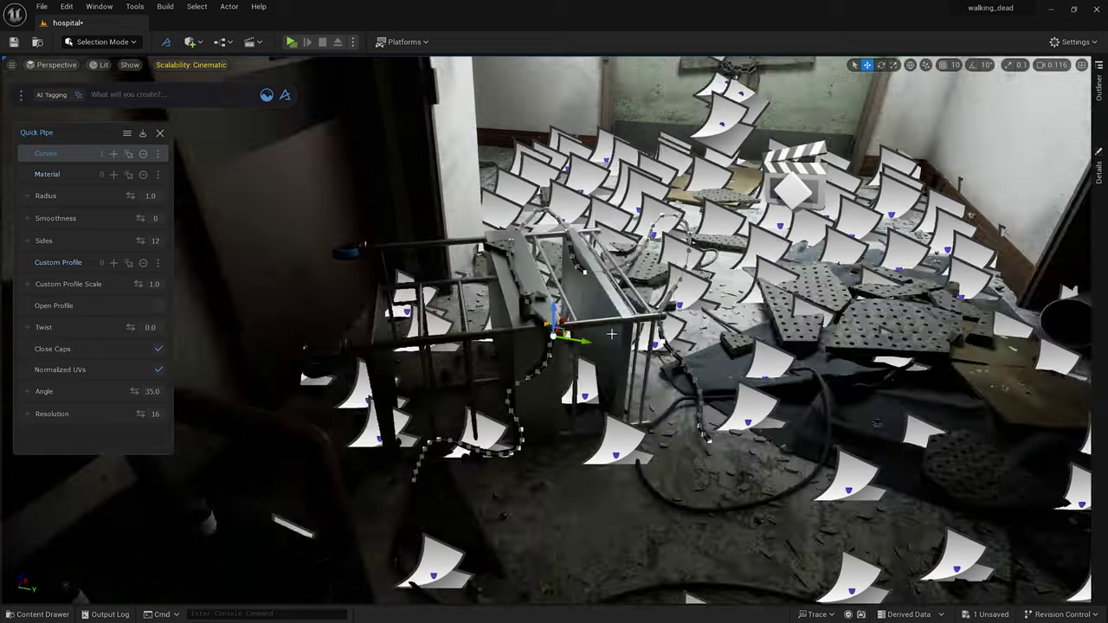
key("f")
left_click_drag(140, 218, 151, 219)
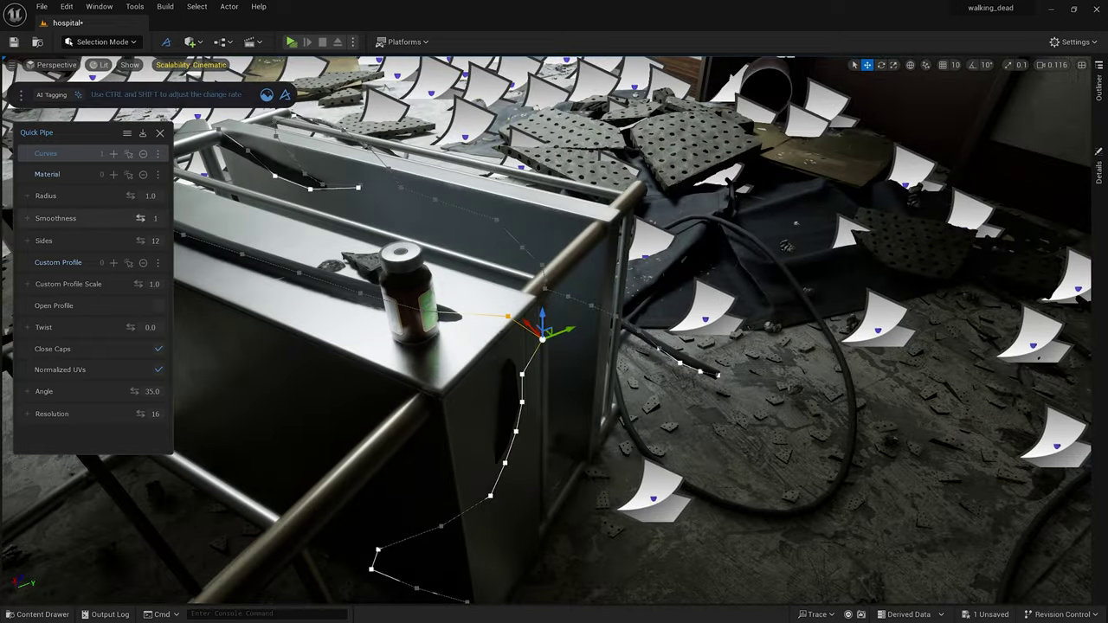
right_click_drag(555, 311, 554, 312)
left_click_drag(372, 395, 545, 282)
key("f")
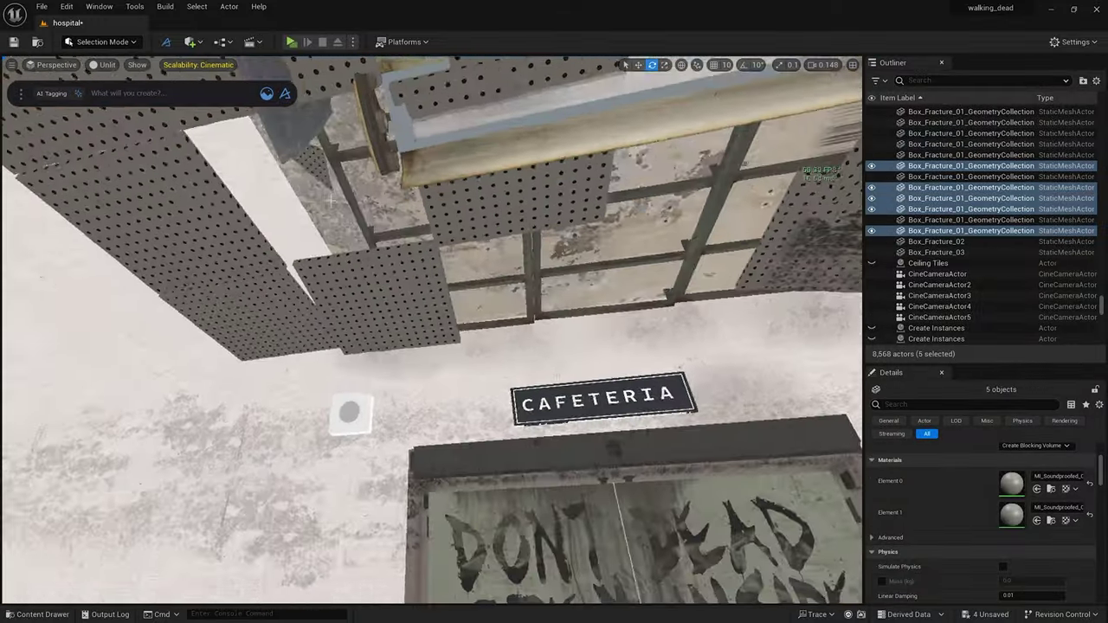
Add a sixth ceiling tile fragment to the selection, generate cables between the fragments with the Cable Tool, and display the corridor lit.
left_click(319, 153, "ctrl")
right_click_drag(319, 153, 318, 154)
left_click(159, 102)
type("Cabl")
key("Return")
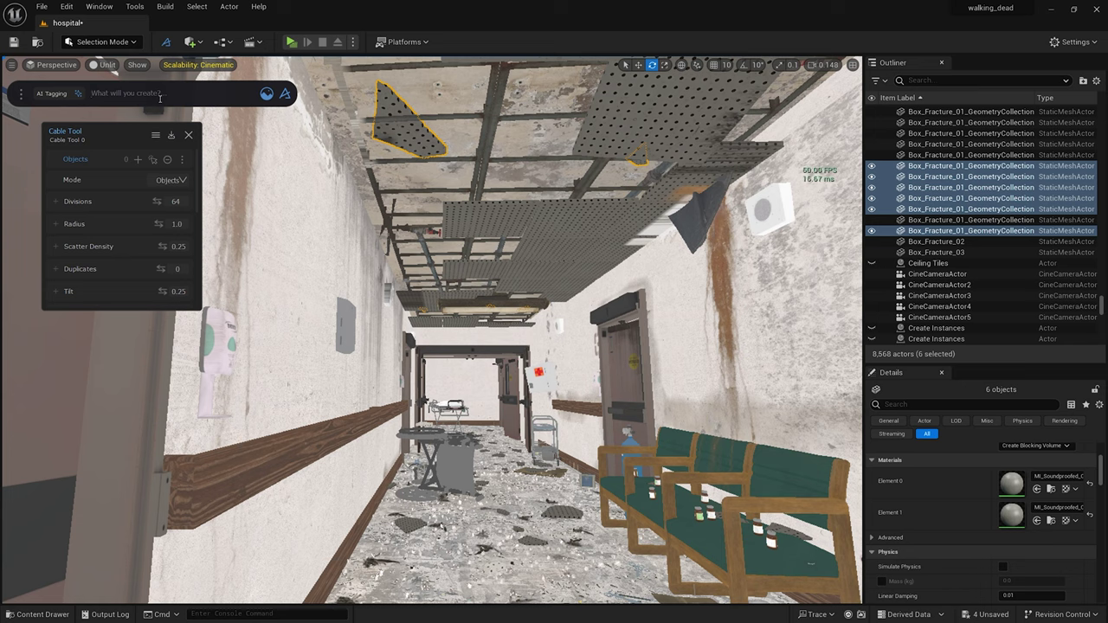
right_click_drag(655, 459, 656, 459)
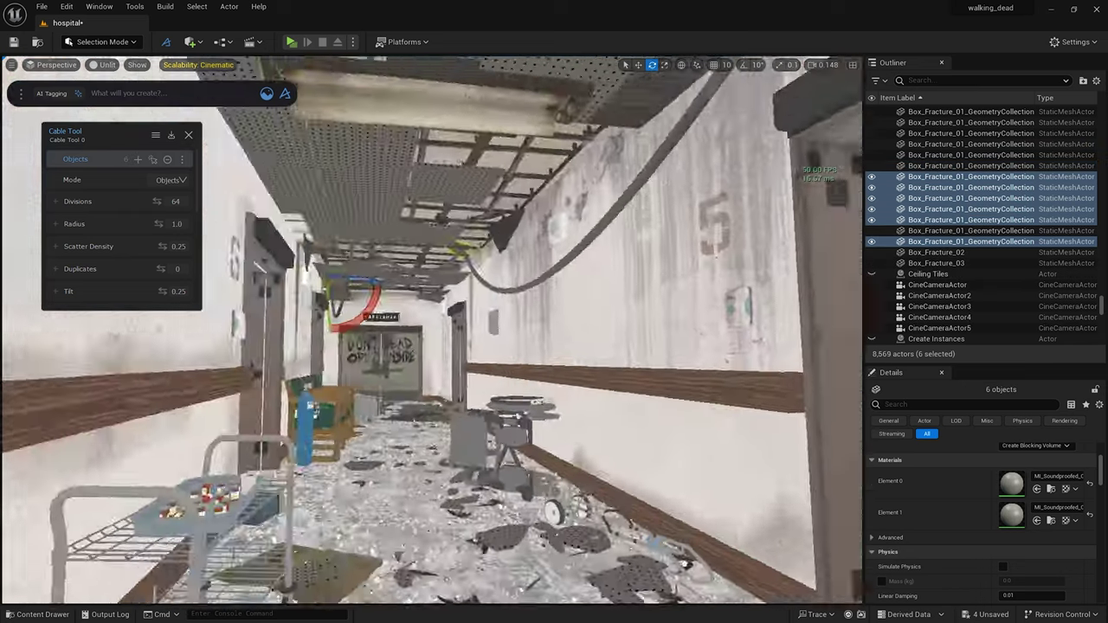
key("alt+4")
Set the cables' radius to 0.29, scatter density to 0.71, duplicates to 10, gravity range to 0.39–0.6 and connection rate to 0.49.
mouse_move(158, 223)
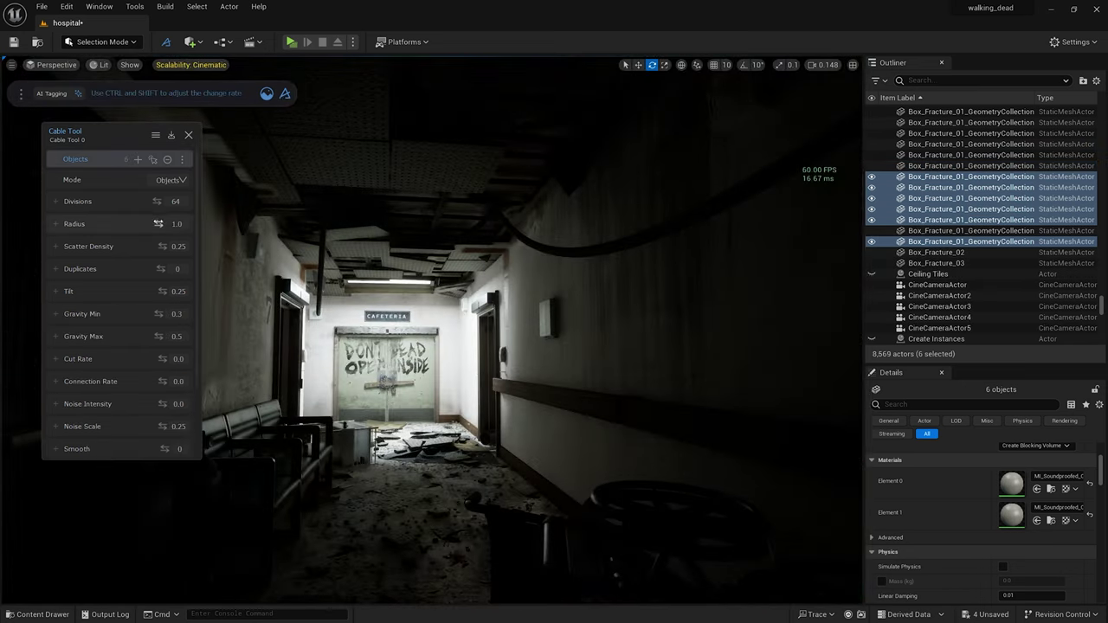
left_click_drag(160, 269, 187, 268)
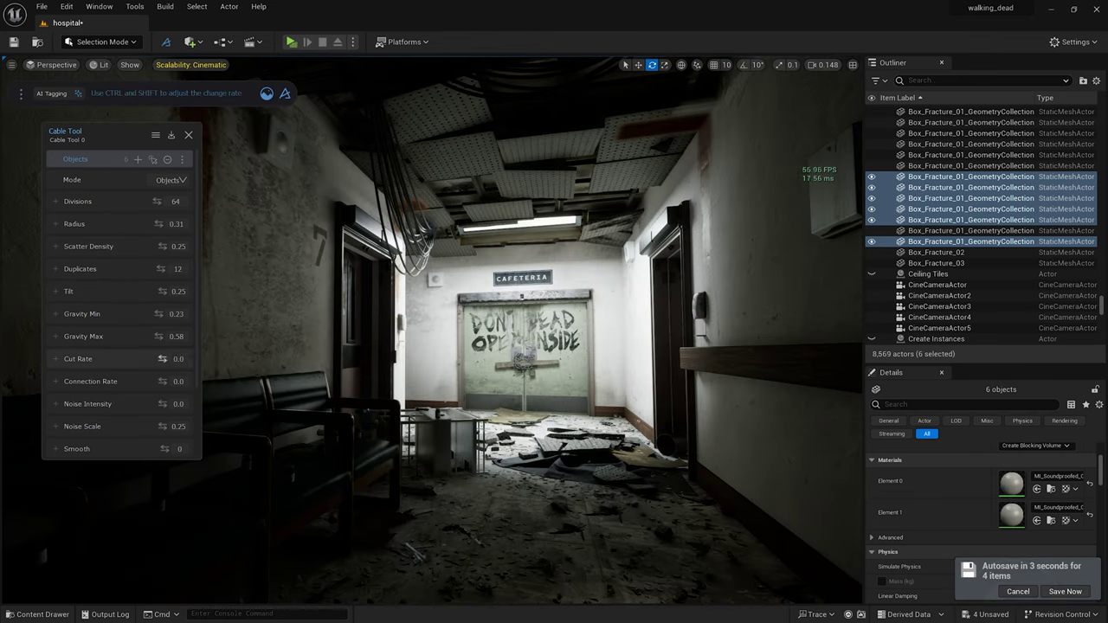
left_click_drag(161, 381, 485, 372)
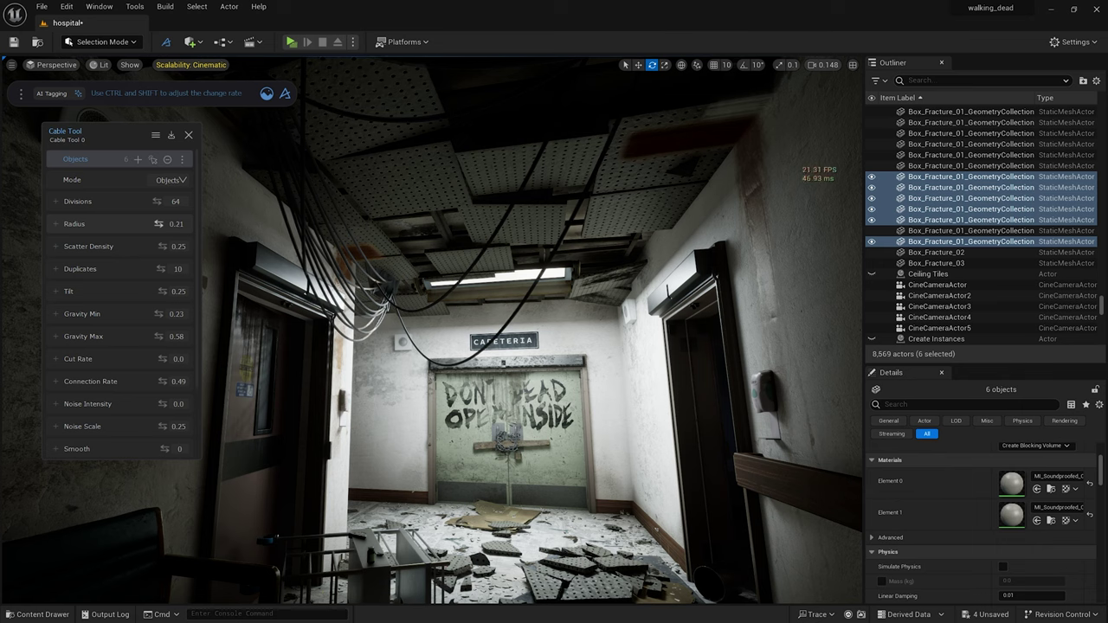
mouse_move(159, 223)
left_mouse_down()
mouse_move(159, 246)
mouse_move(170, 223)
left_mouse_up()
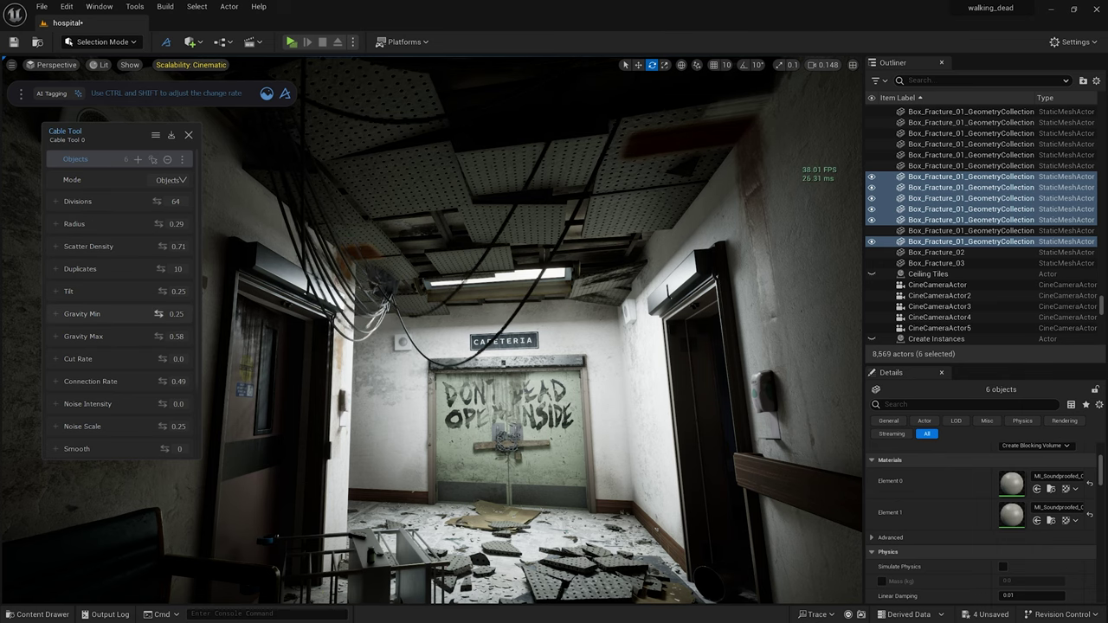
left_click_drag(158, 313, 171, 336)
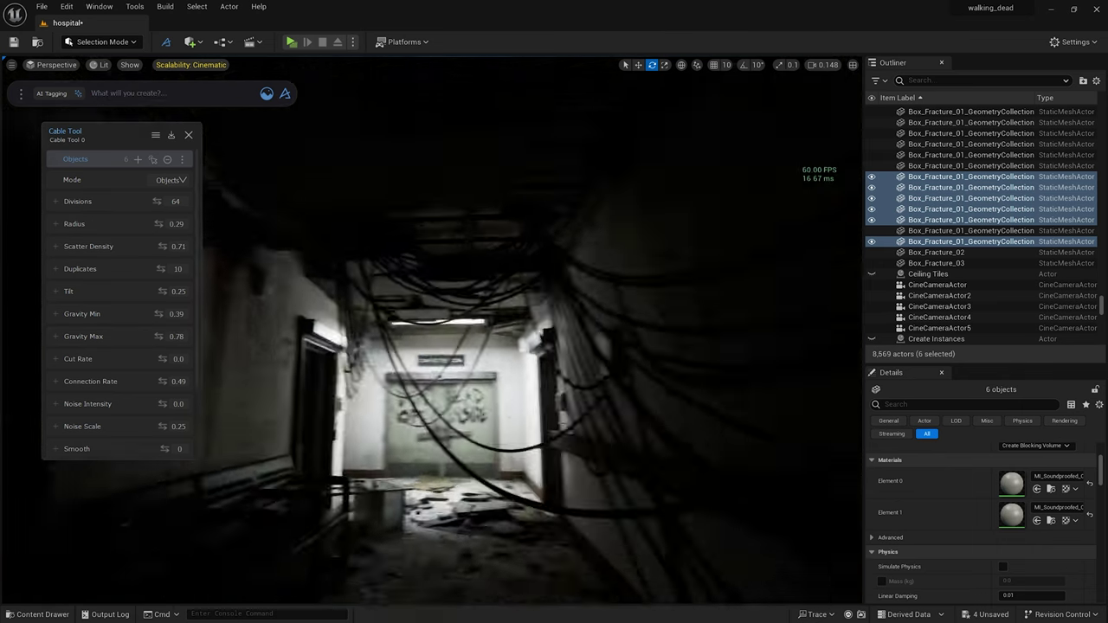
Give the cables a noise intensity of 0.18 and a noise scale of 0.27, and set their seed to 86.
left_click_drag(159, 403, 162, 426)
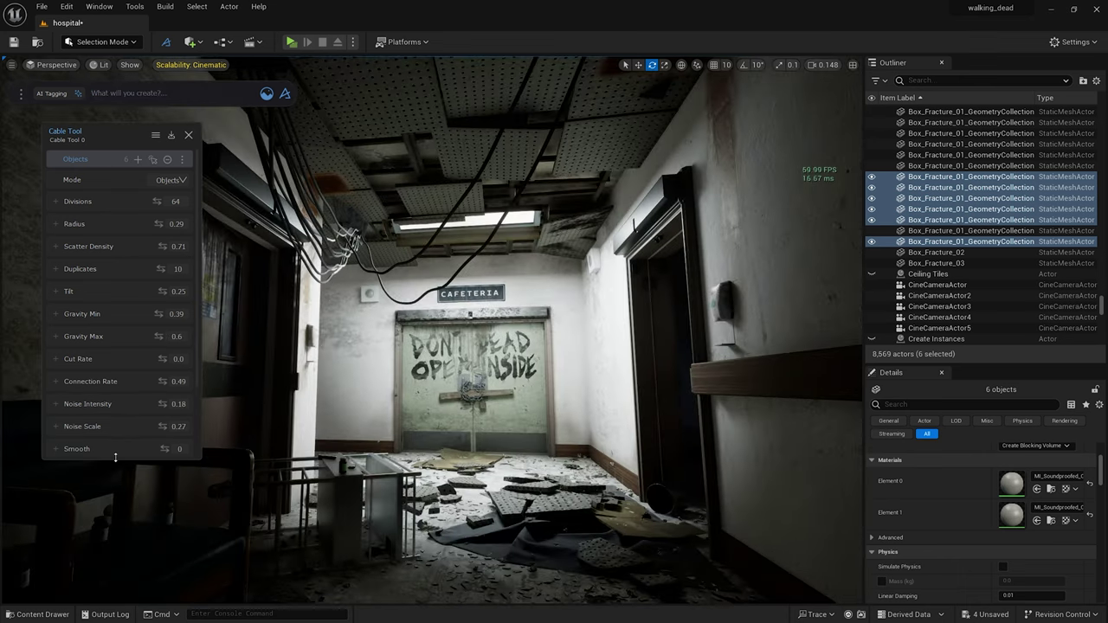
left_click_drag(115, 457, 115, 533)
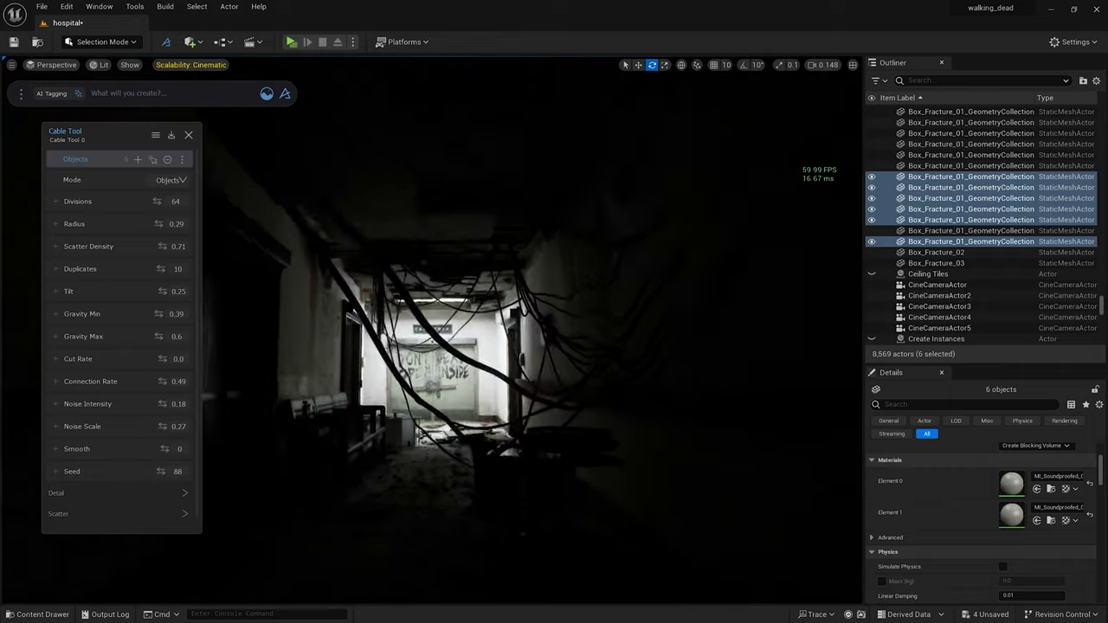
left_click_drag(160, 471, 159, 471)
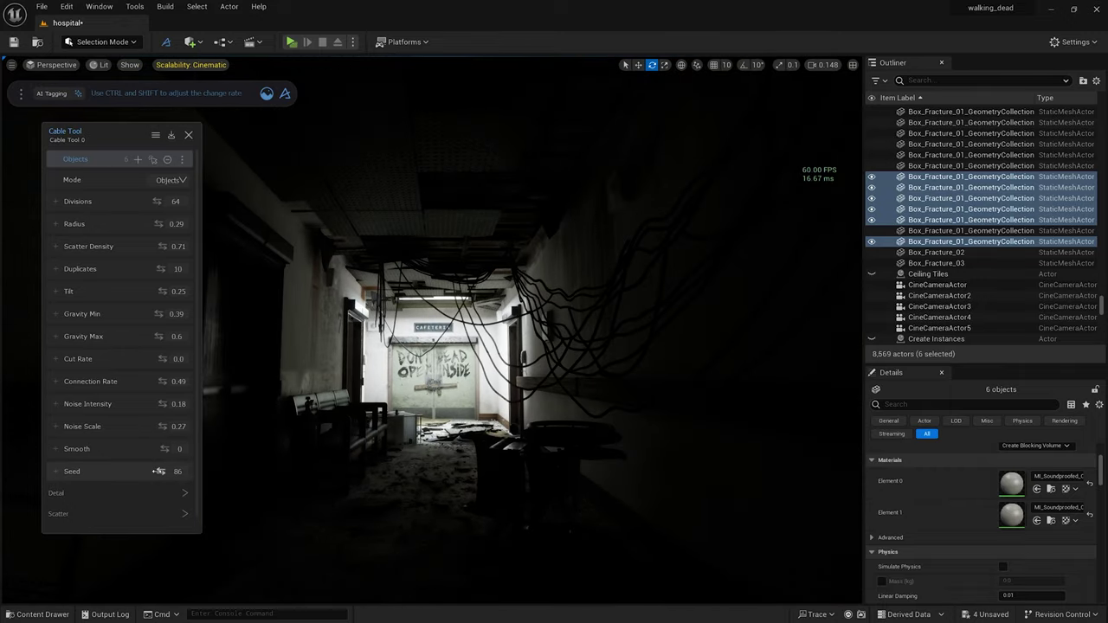